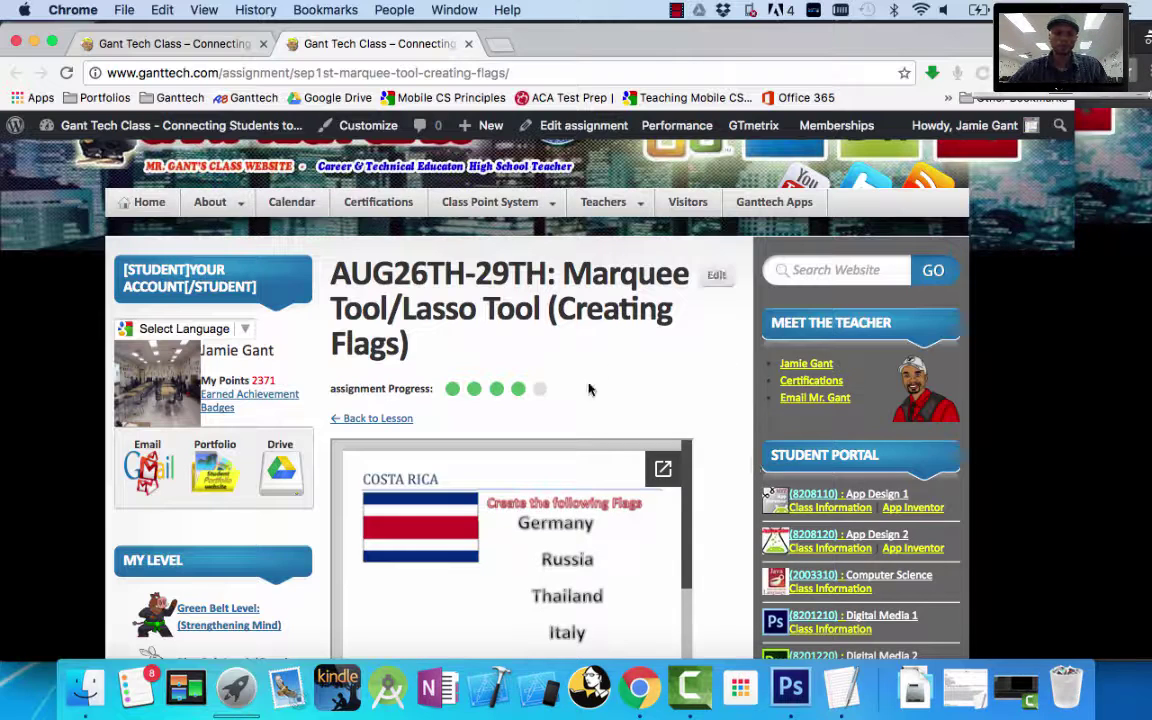
Review the flag list on the assignment page, then bring Photoshop CS6 to the front.
scroll(718, 450, down, 3)
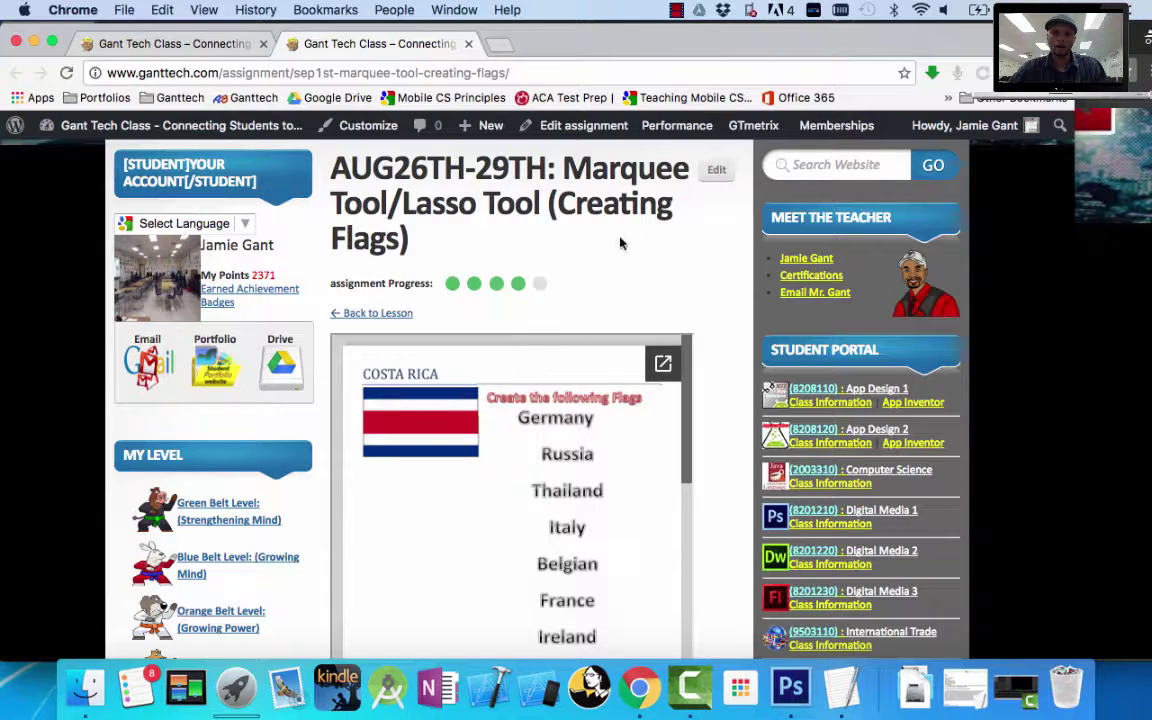
click(792, 688)
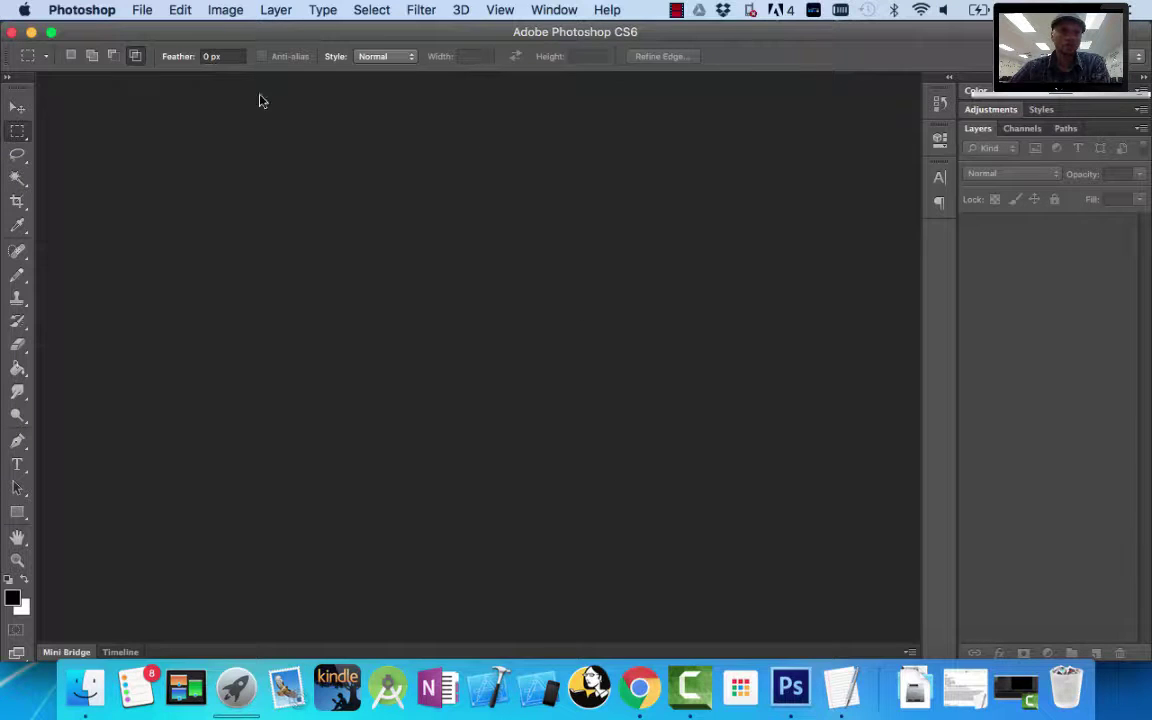
Create a new white 1275 × 1650 px document at 300 ppi from File > New.
click(142, 12)
mouse_move(174, 10)
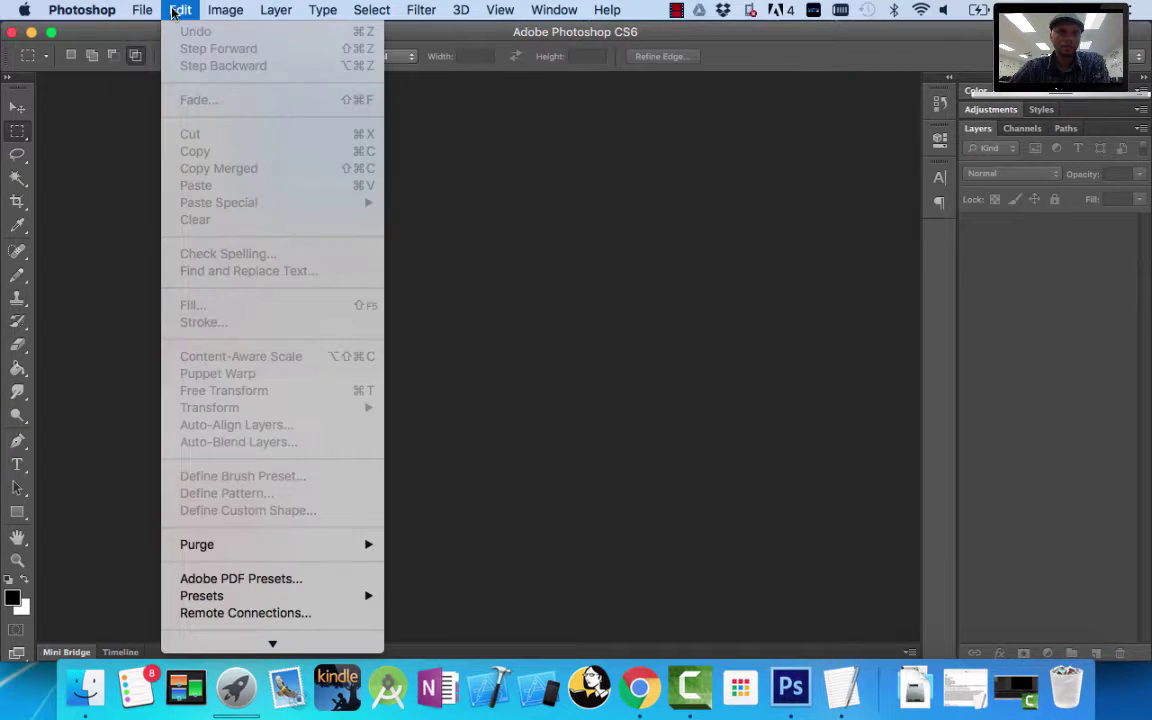
mouse_move(223, 9)
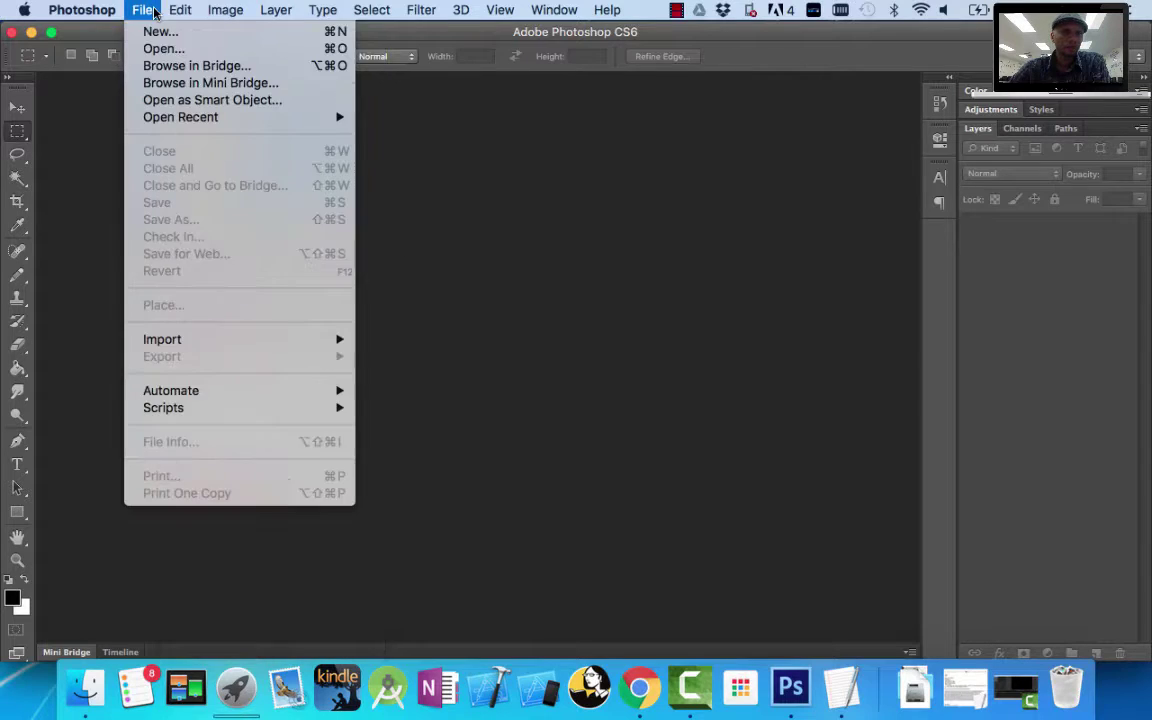
mouse_move(259, 10)
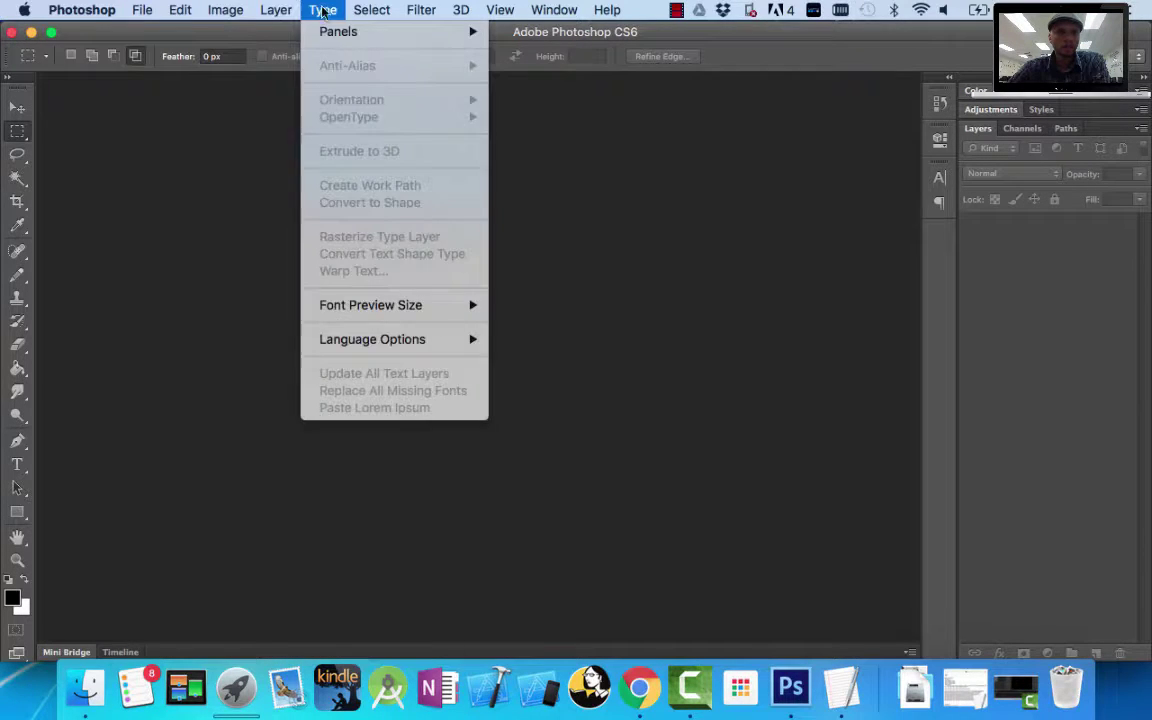
mouse_move(548, 9)
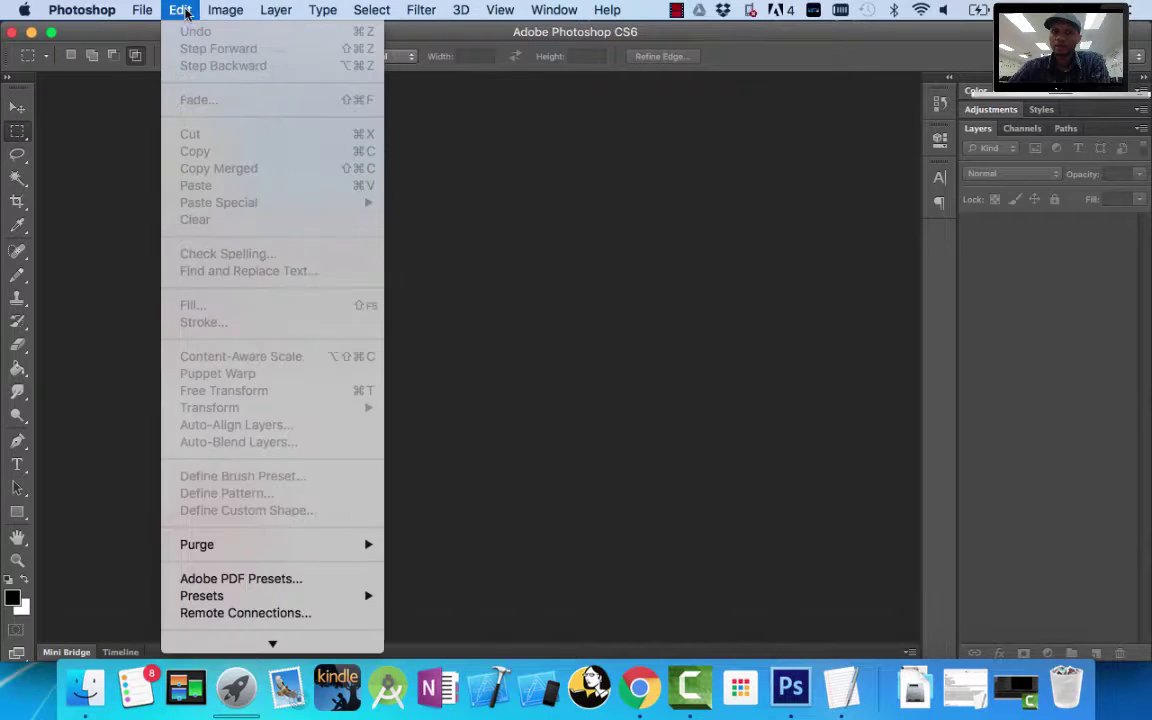
click(285, 92)
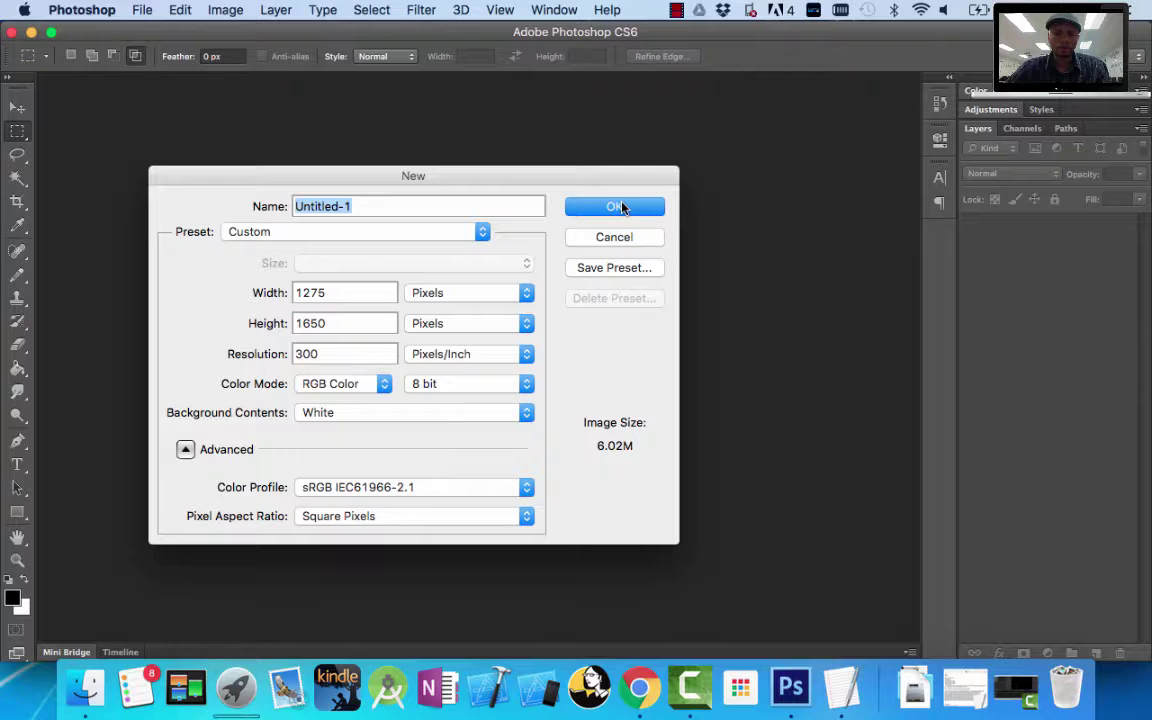
click(614, 207)
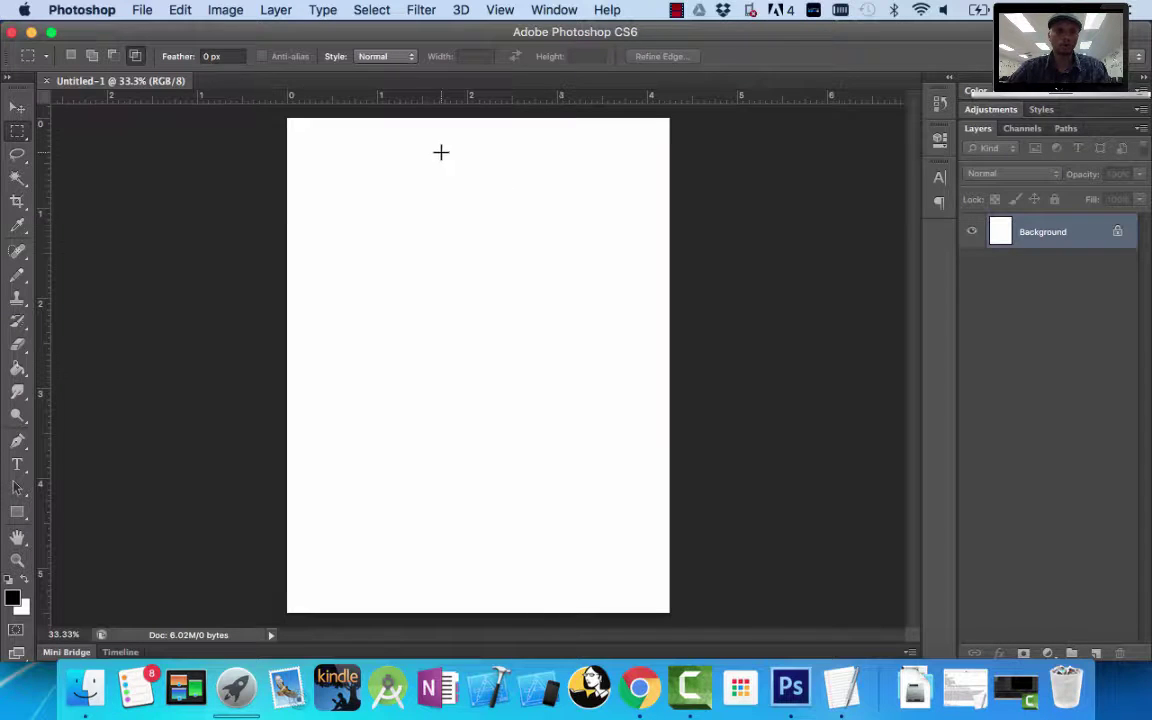
Browse the File menu again and close it without choosing a command.
click(143, 10)
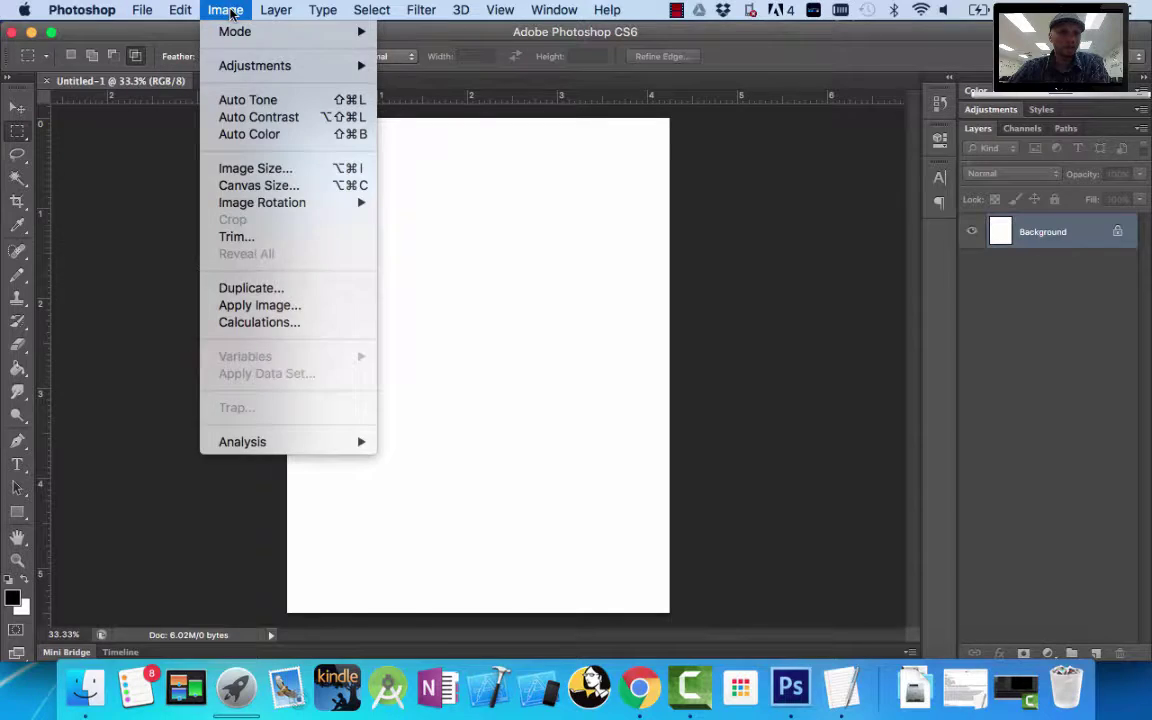
mouse_move(329, 8)
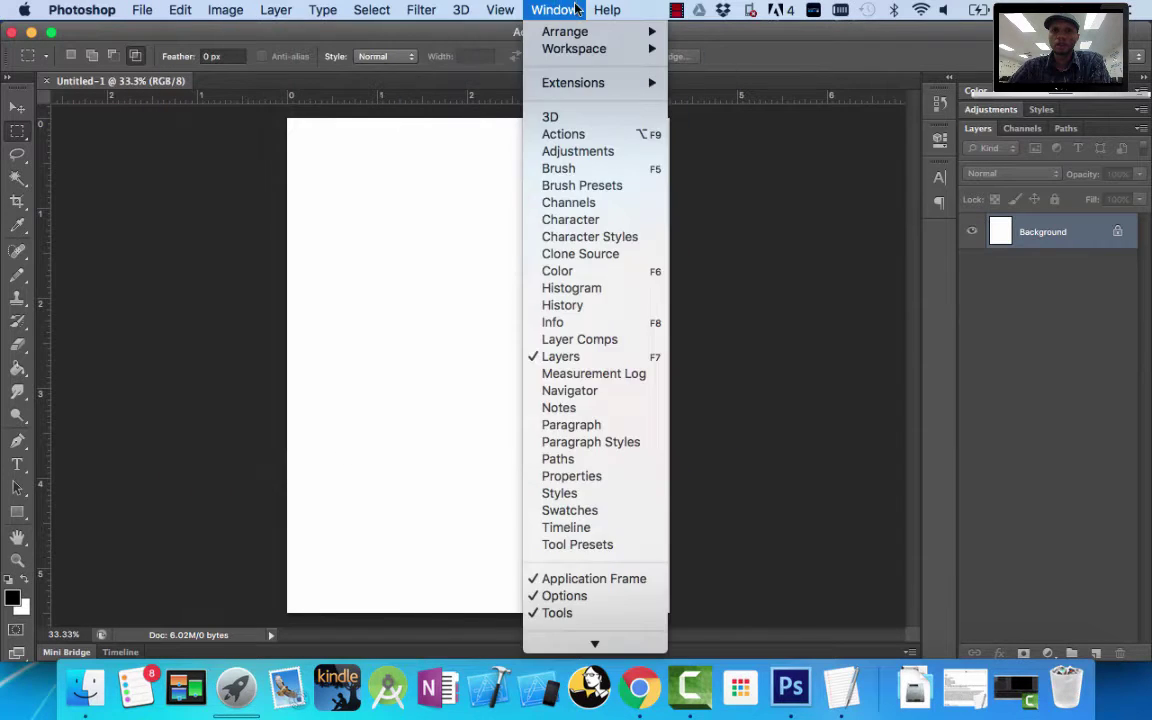
click(173, 291)
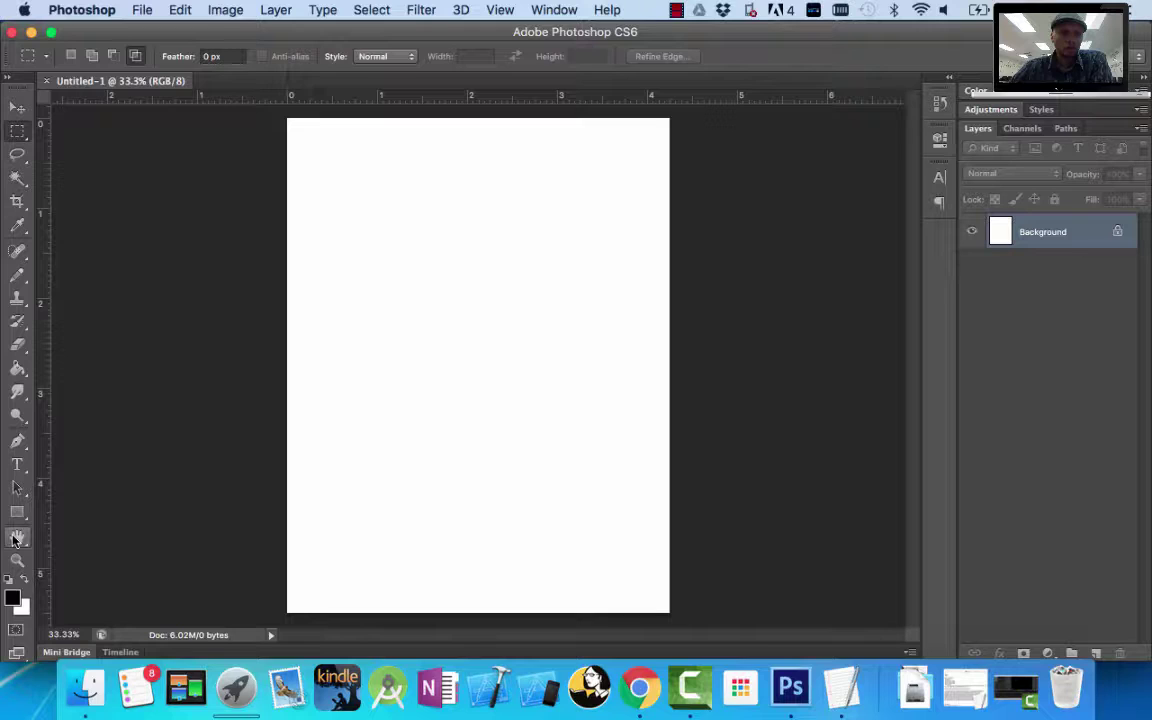
Try the Move, Lasso and Crop tools, select the Eyedropper, and expand the Adjustments panel.
click(17, 106)
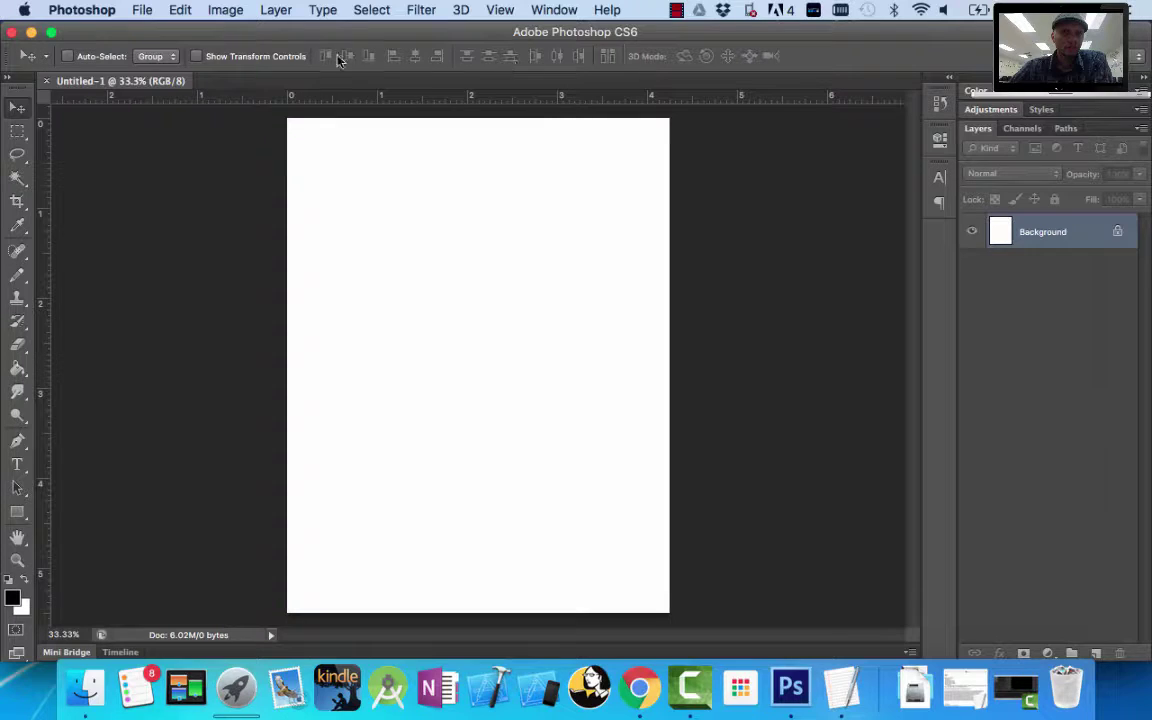
click(17, 154)
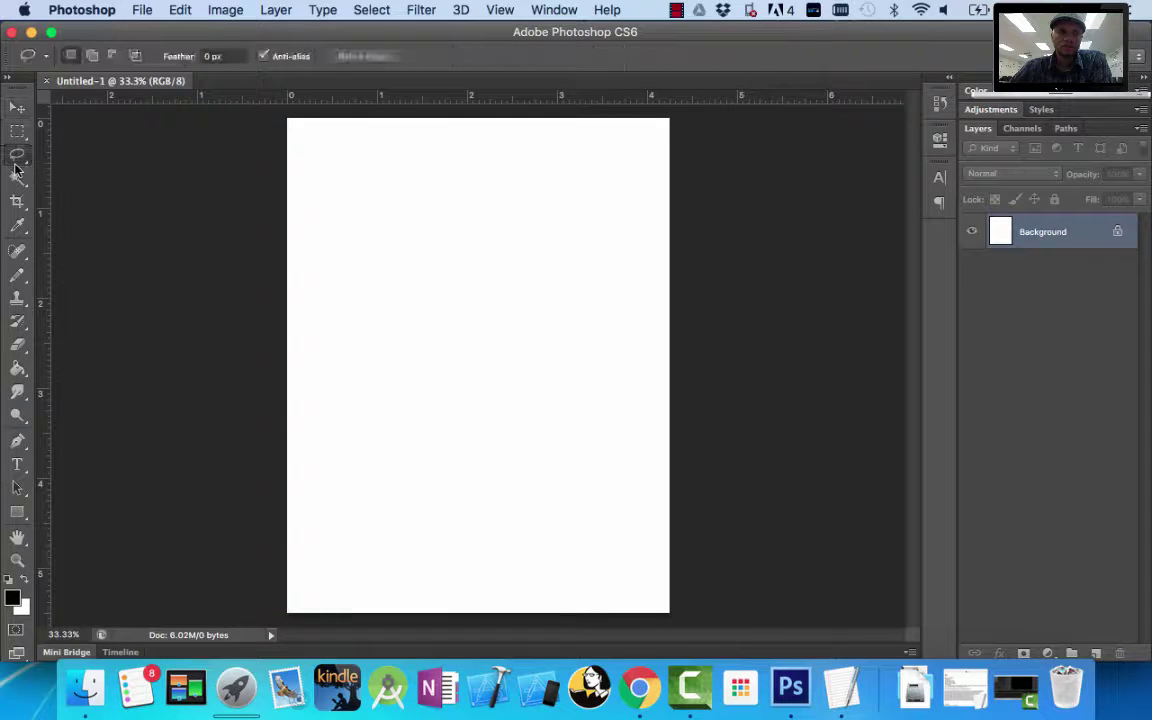
click(17, 200)
click(15, 224)
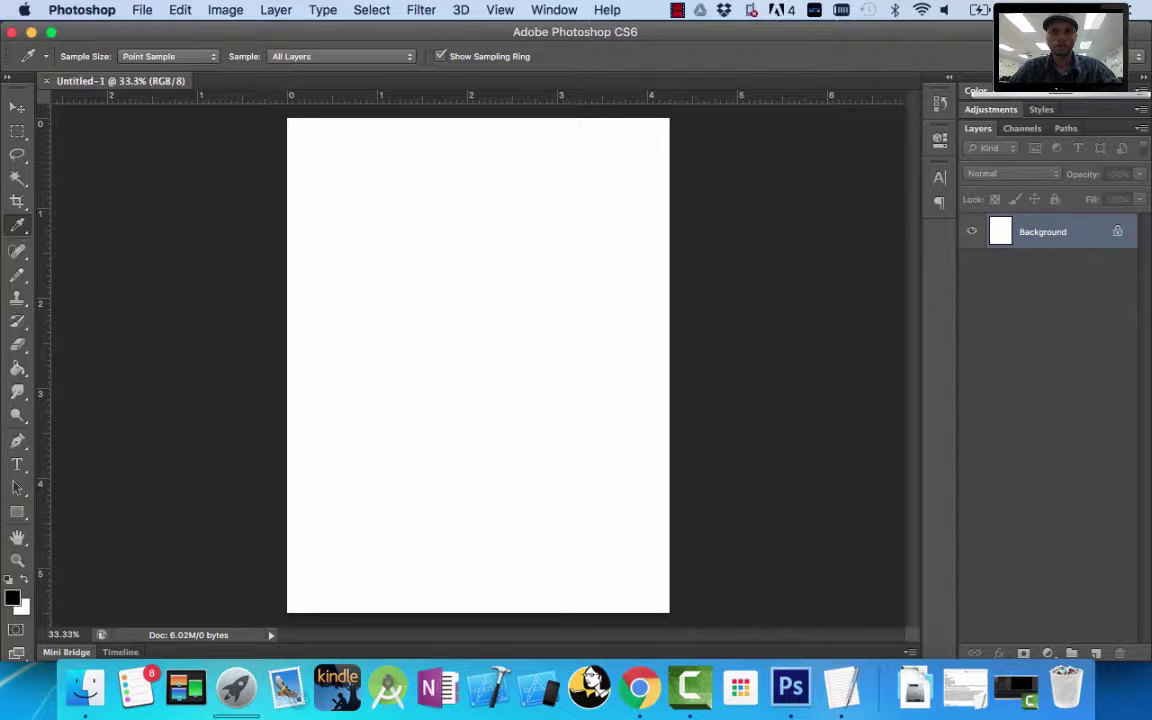
click(988, 110)
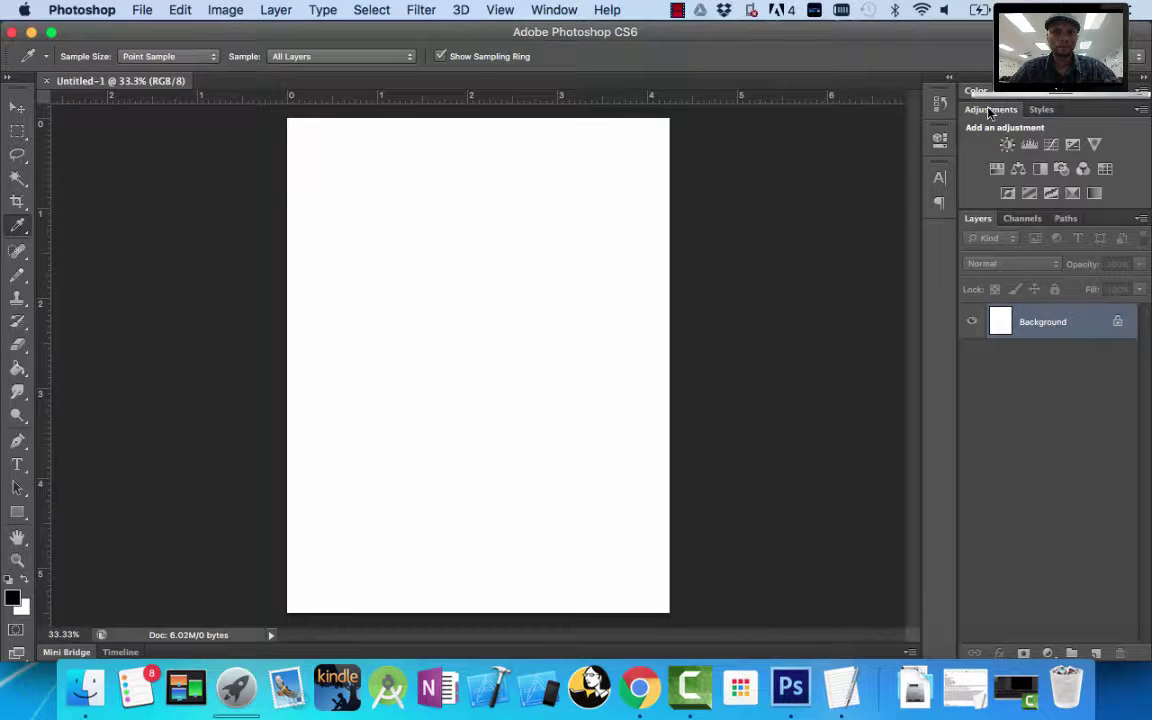
click(1041, 109)
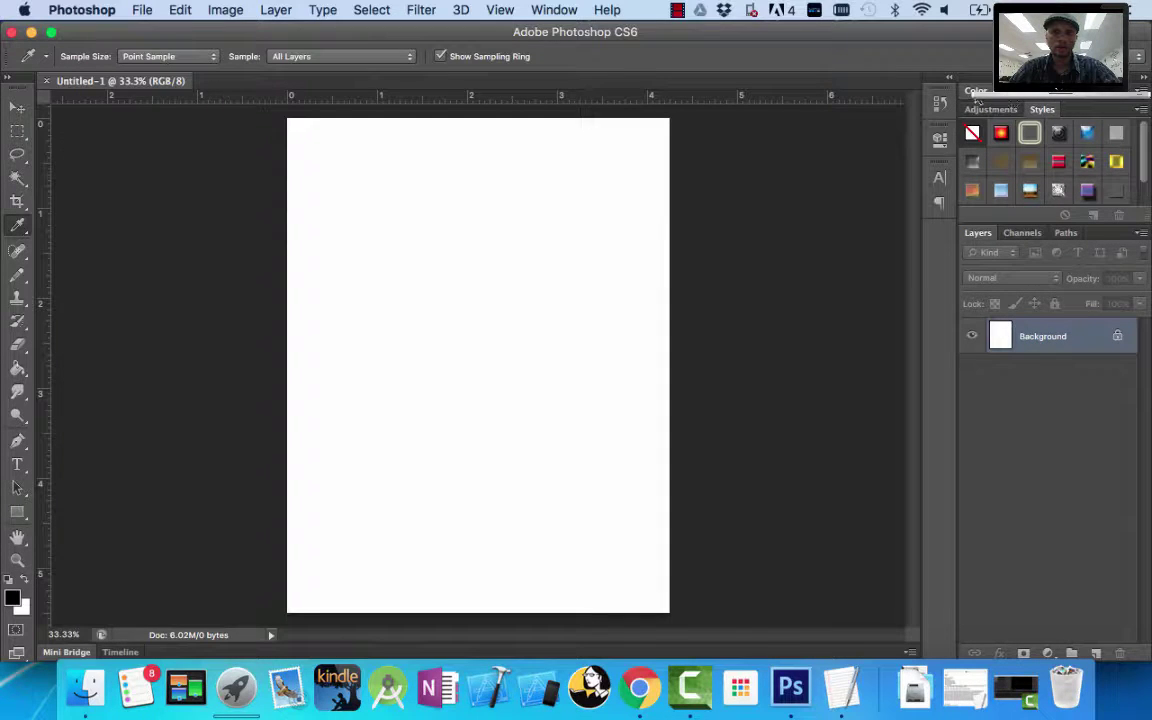
click(976, 93)
click(1014, 100)
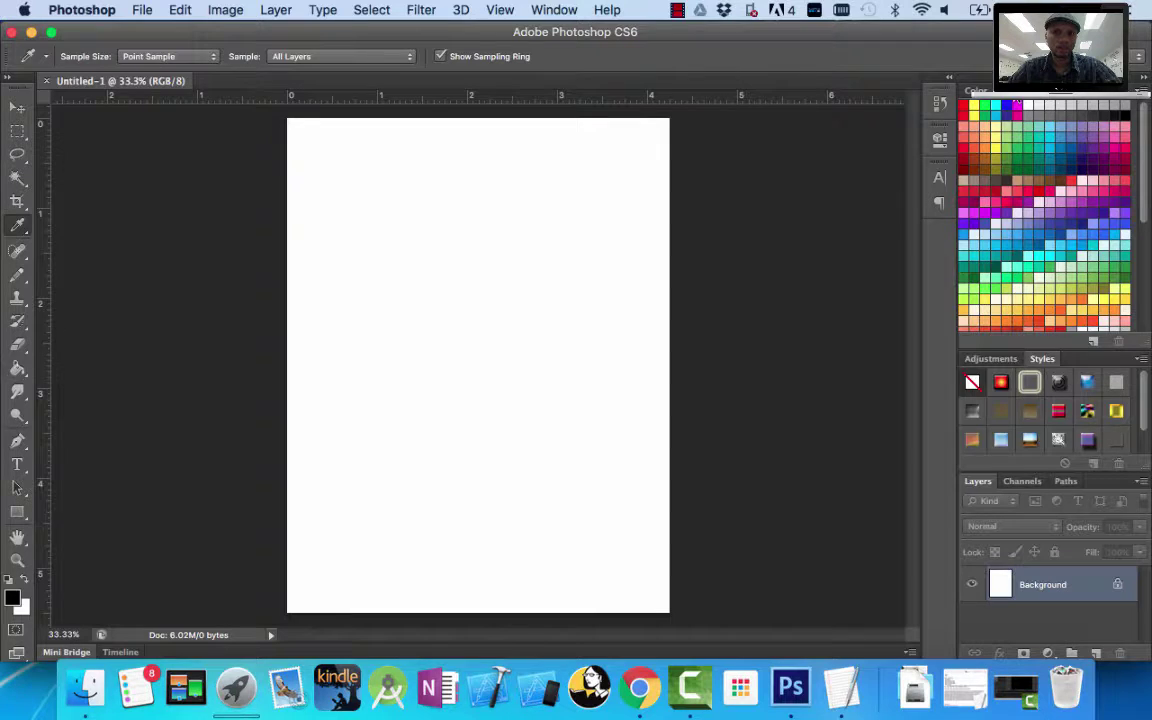
click(1018, 92)
click(1041, 110)
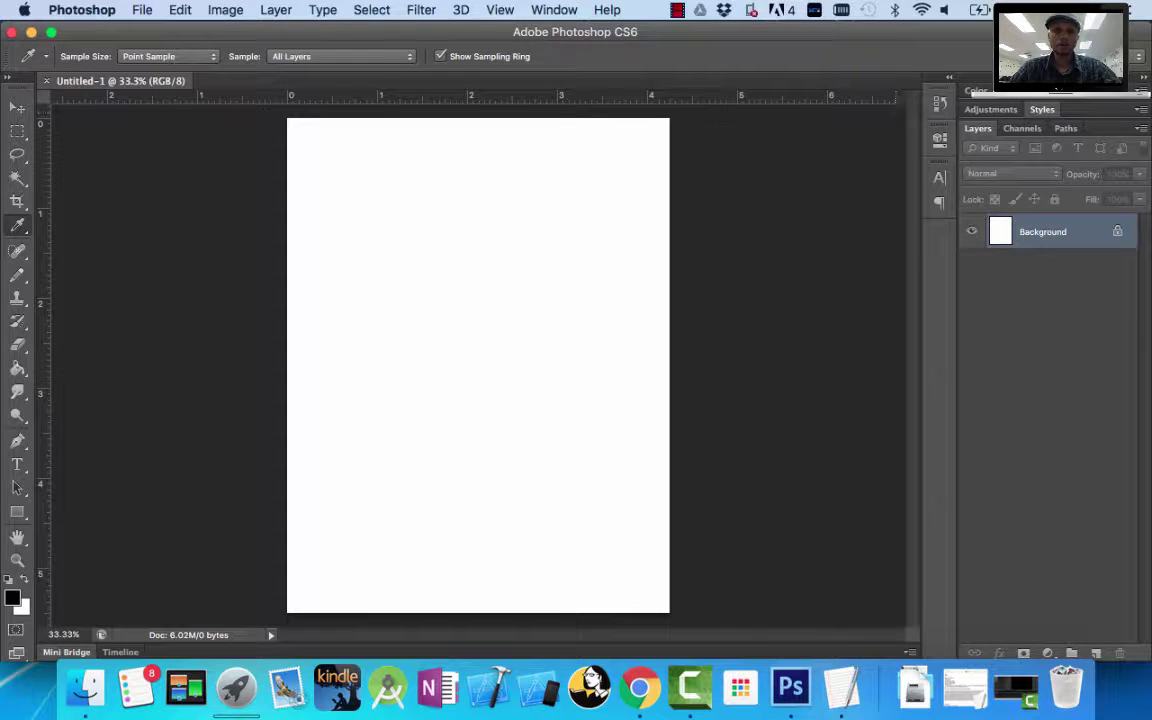
click(1100, 56)
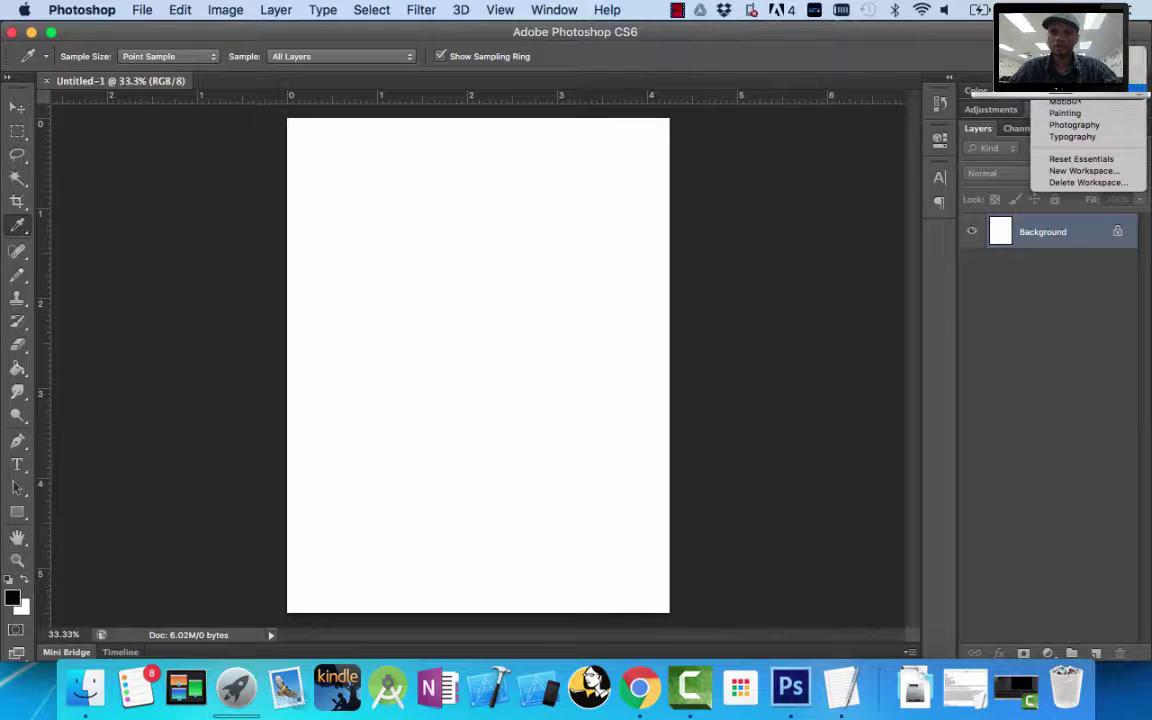
click(1078, 92)
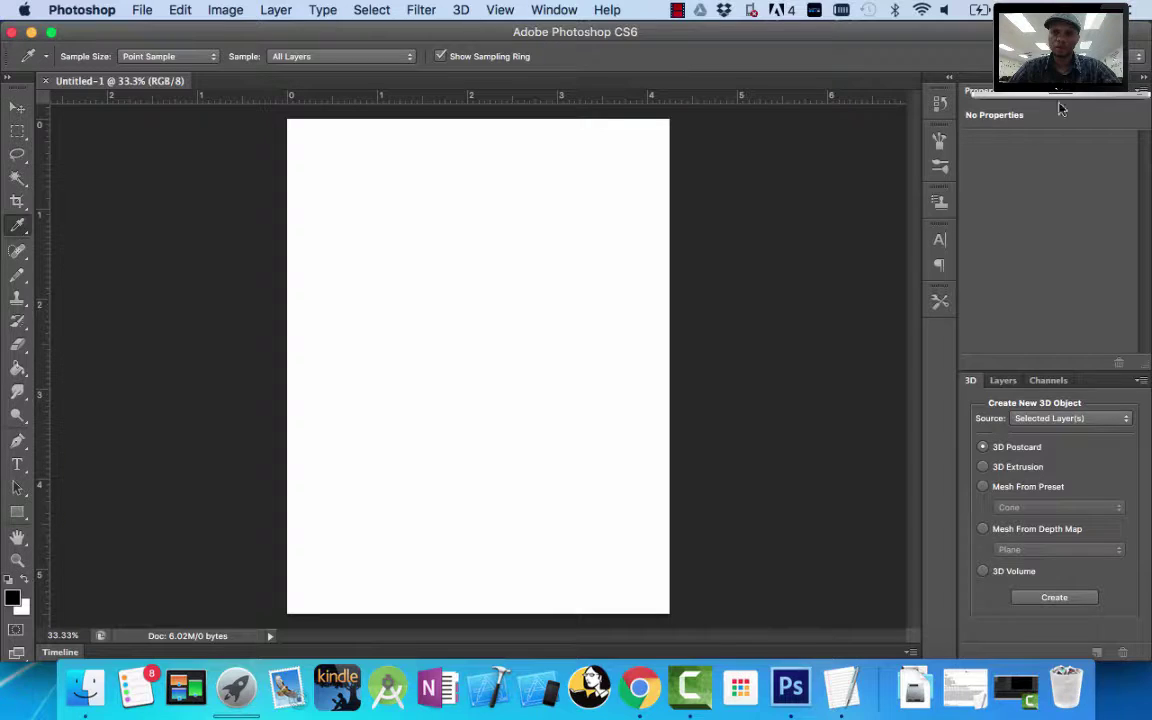
click(1095, 56)
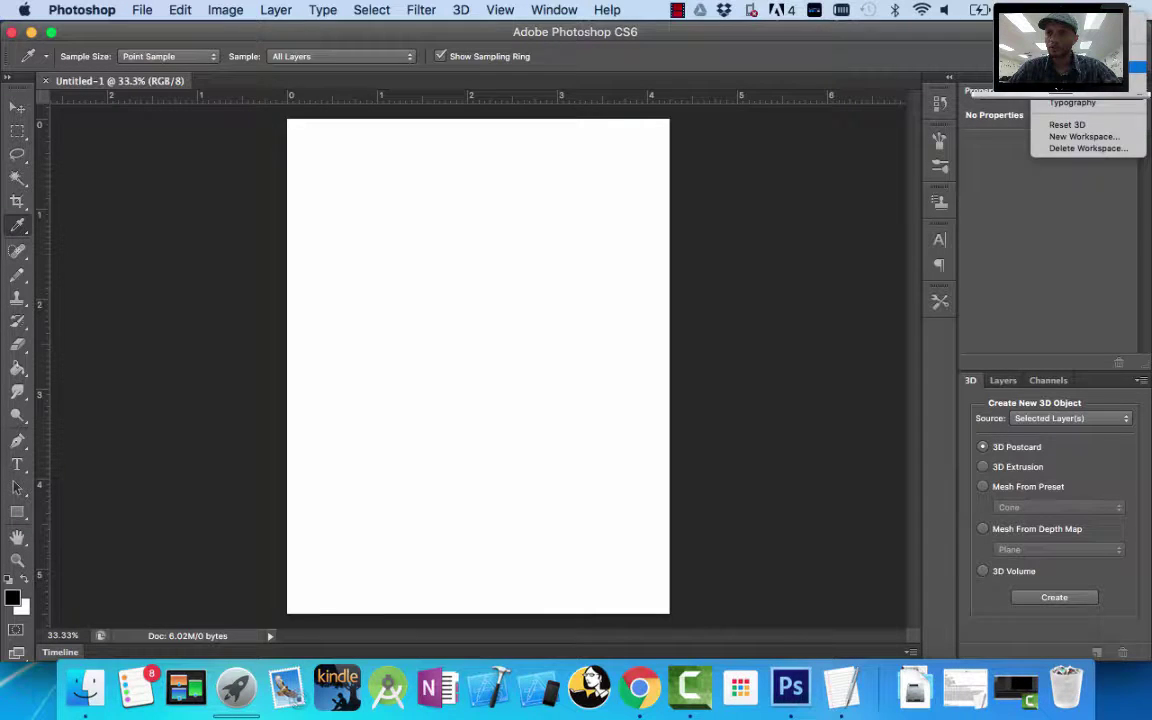
click(1080, 66)
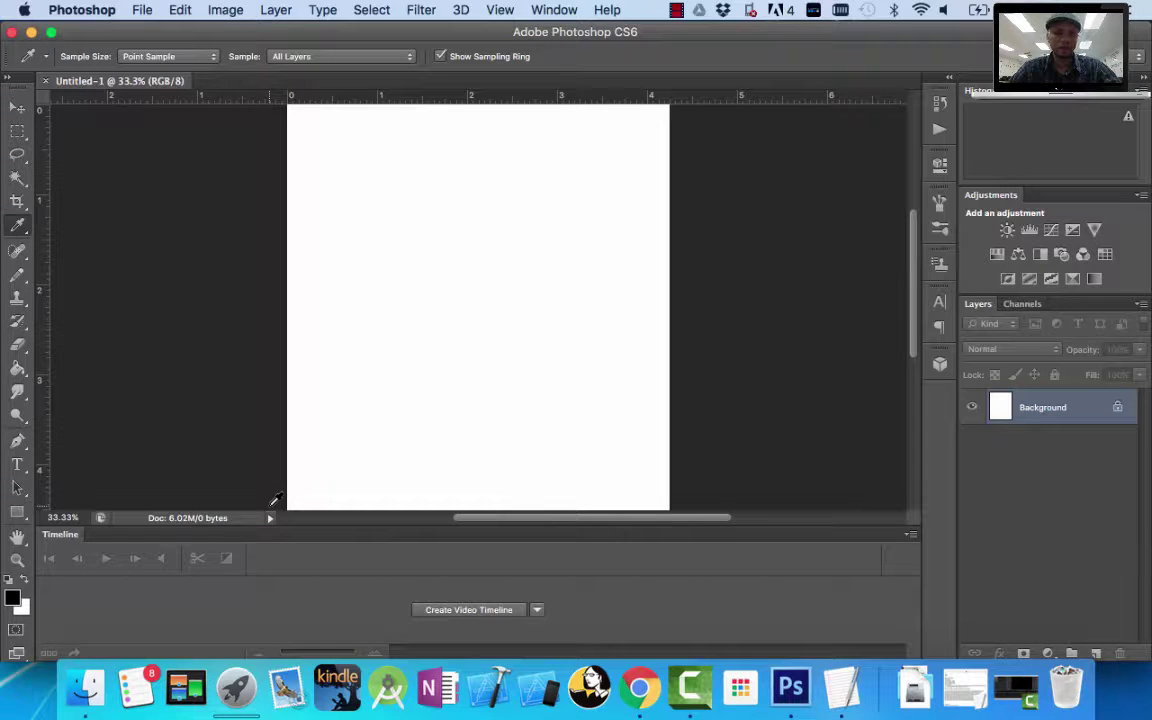
click(1080, 56)
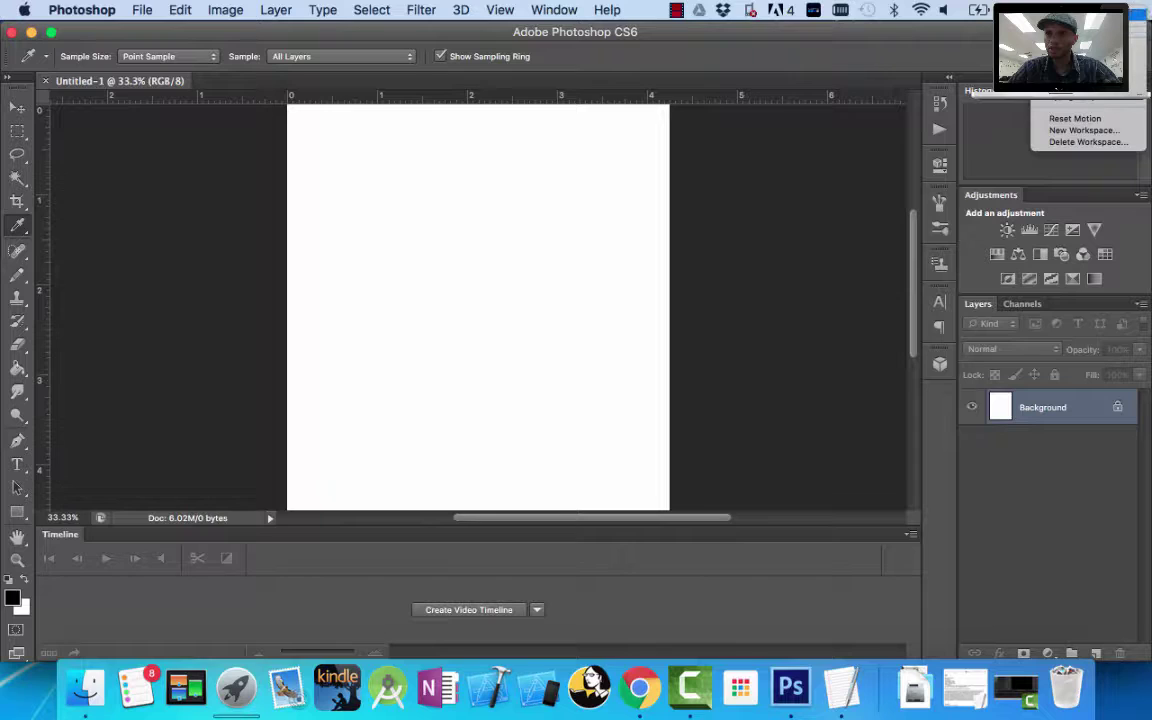
click(1075, 70)
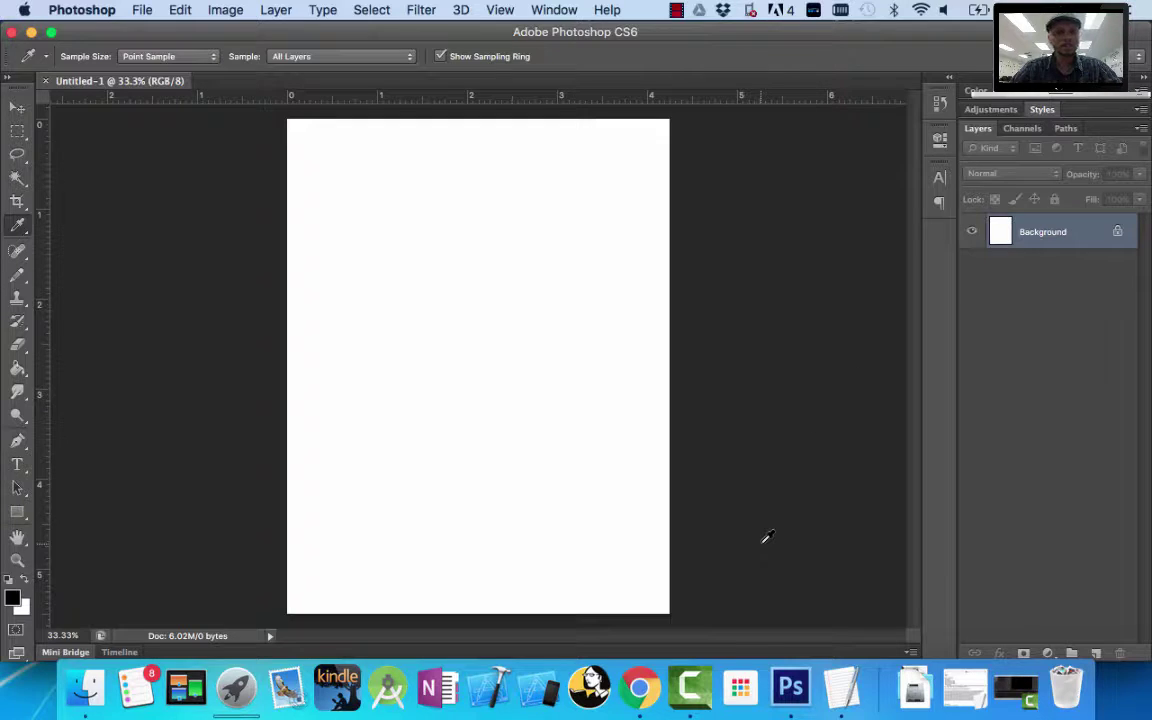
Open World Flags Day 1.pdf in Chrome to check the Costa Rica flag, then return to Photoshop.
click(641, 688)
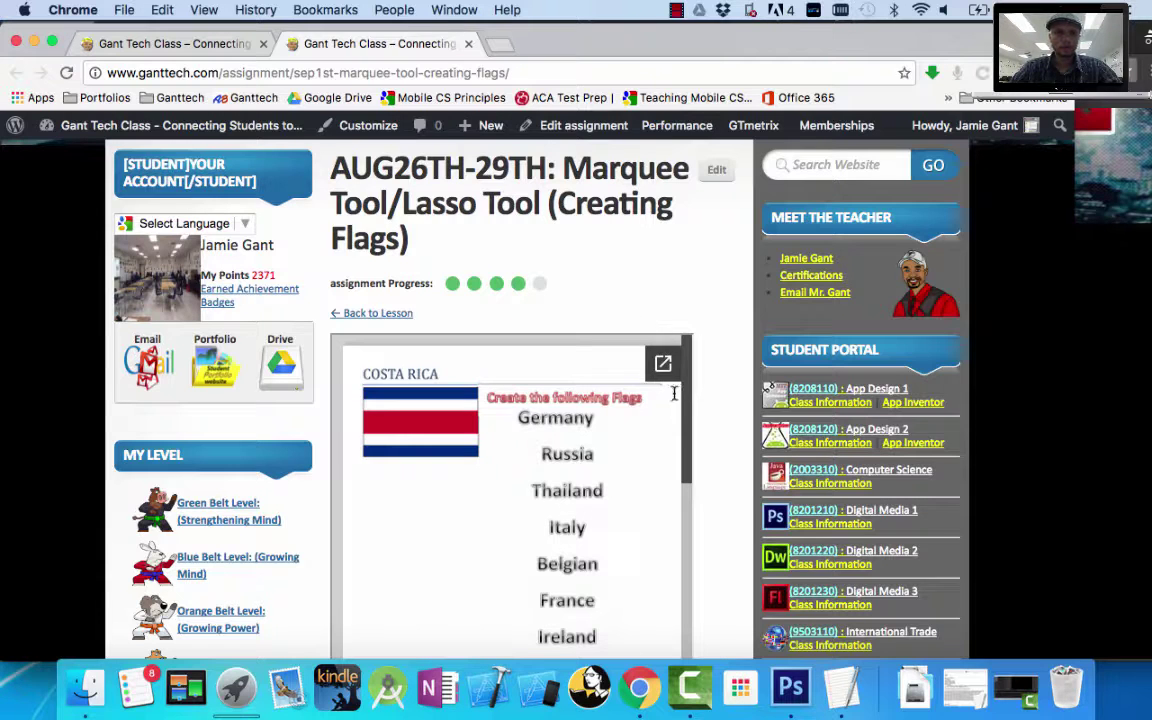
click(663, 363)
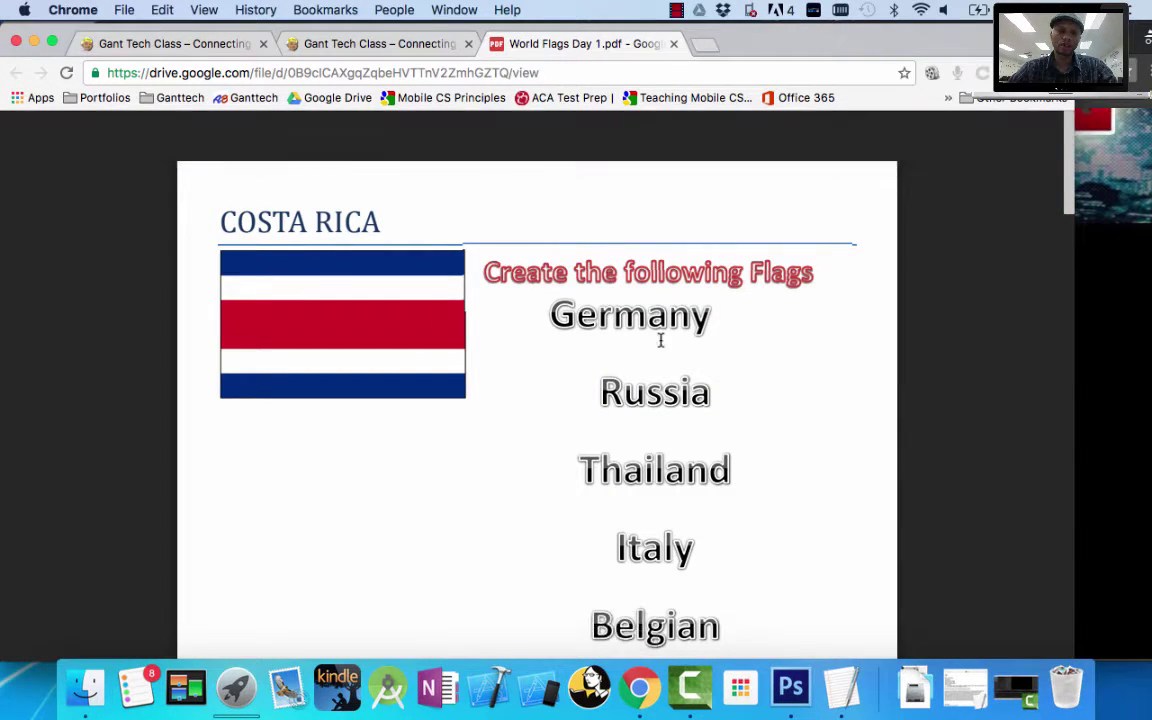
scroll(636, 307, down, 3)
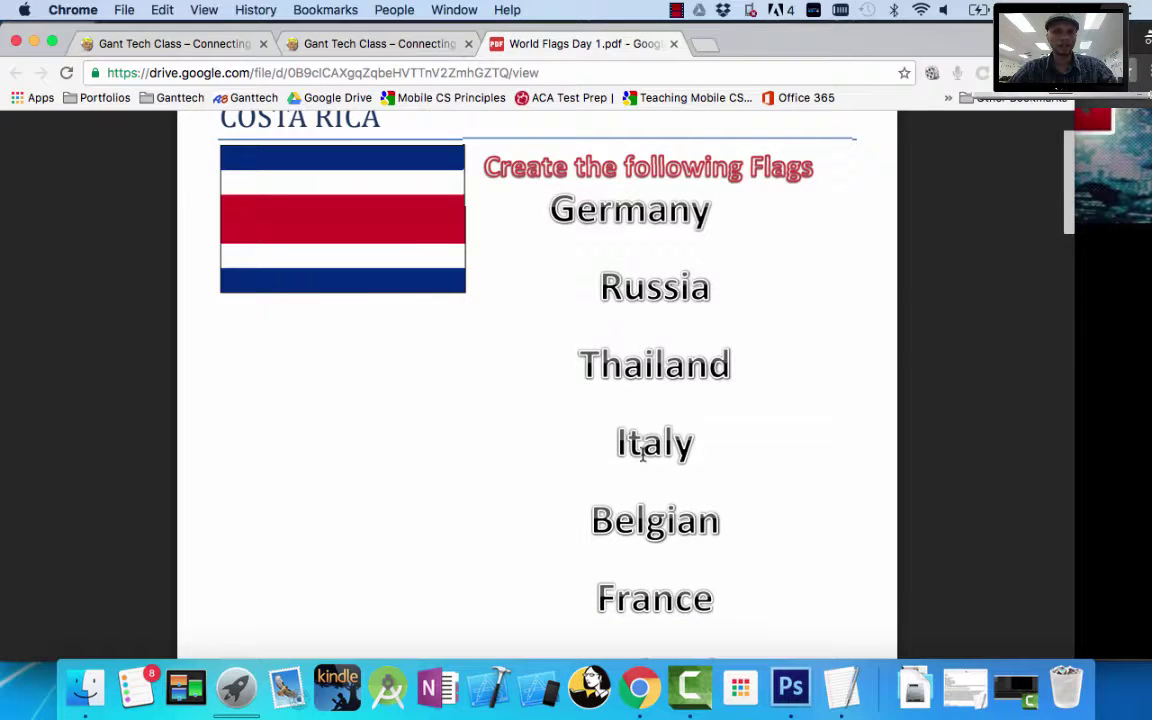
scroll(668, 602, down, 5)
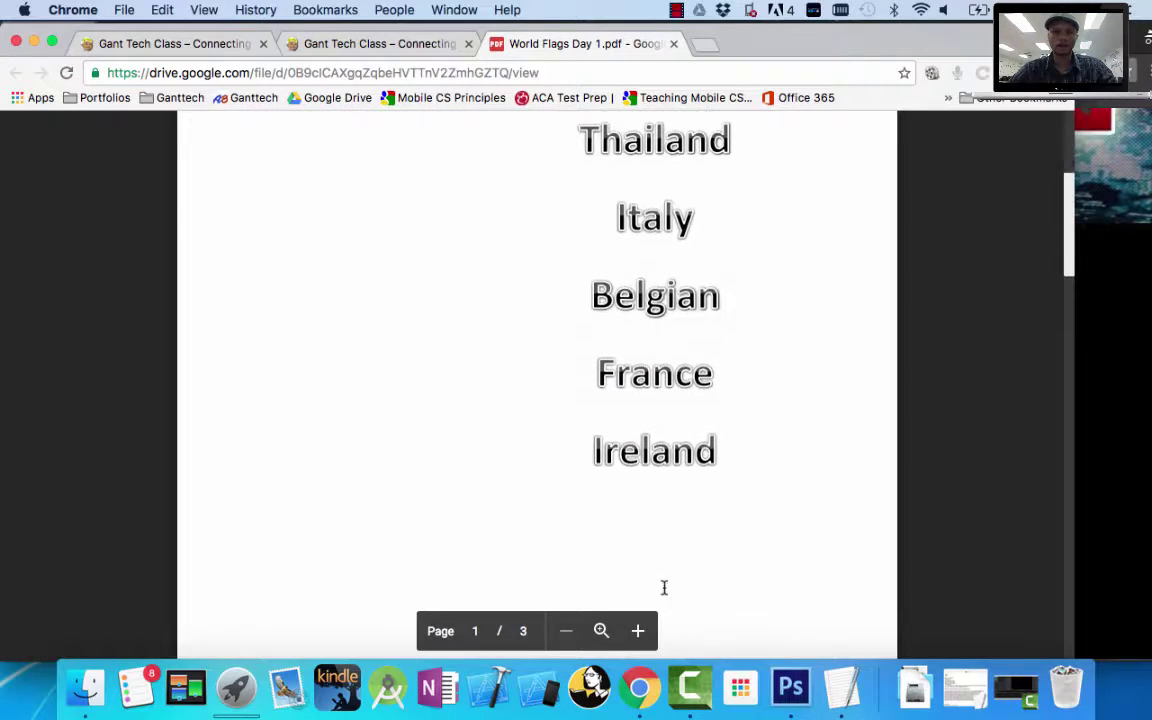
scroll(668, 602, up, 6)
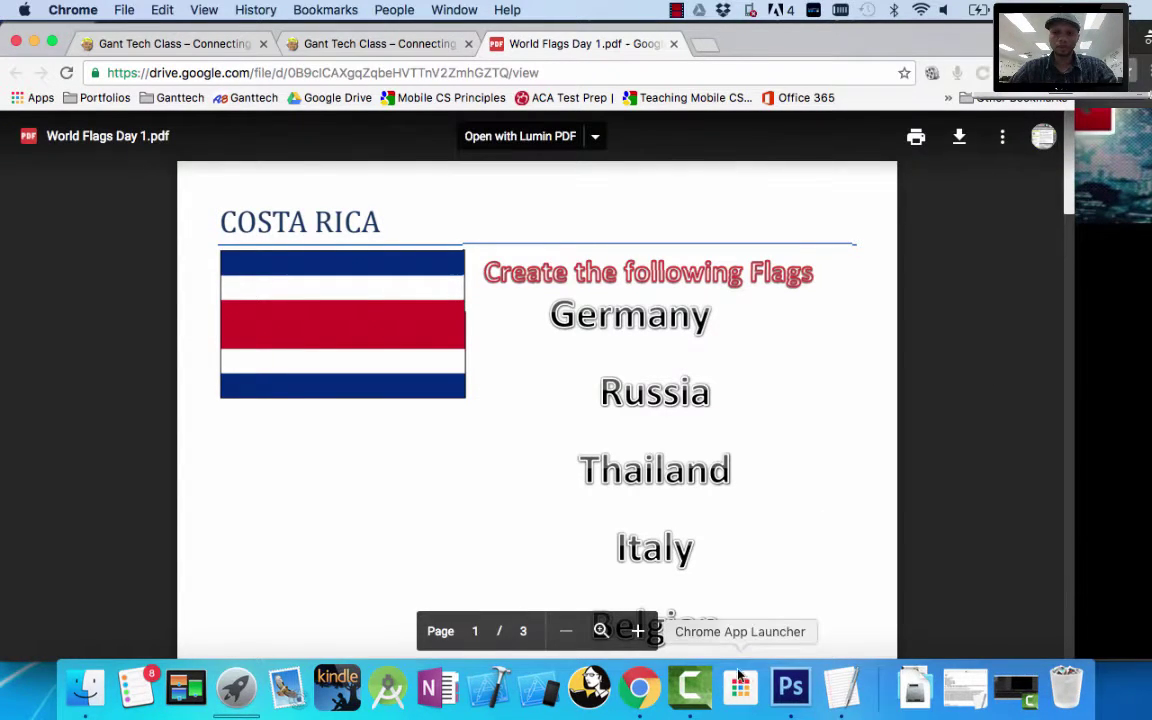
click(790, 688)
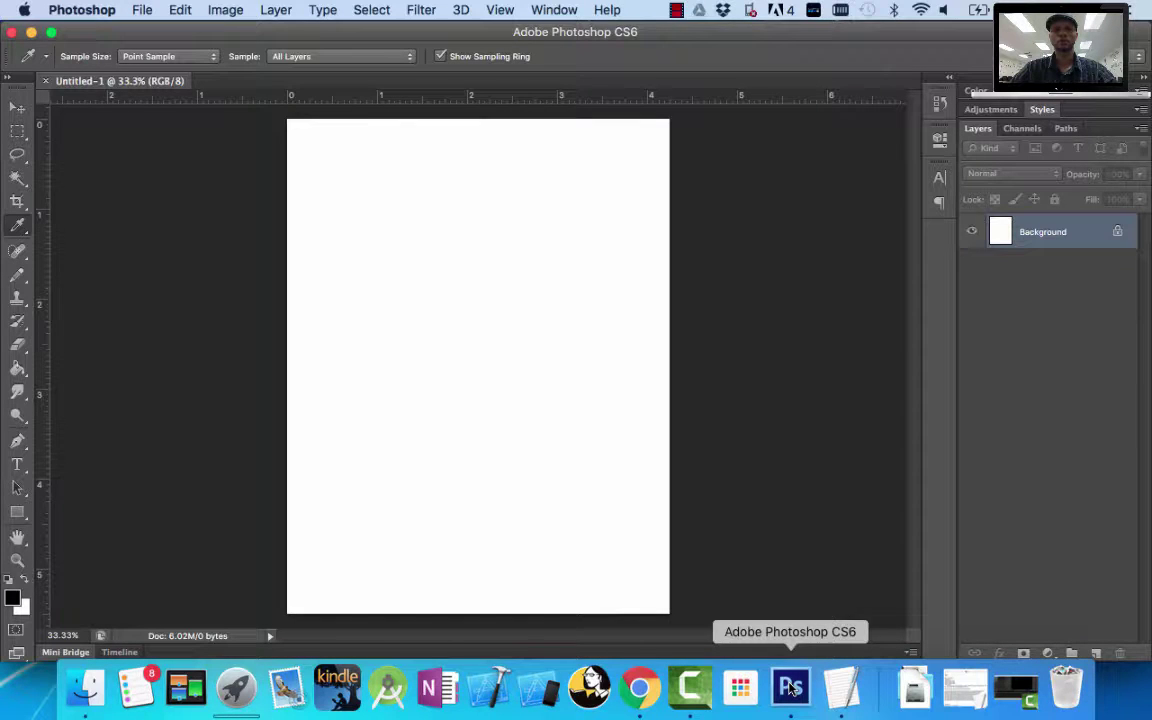
Close Untitled-1 and start a new document named Flags, 600 wide by 400 high.
click(45, 81)
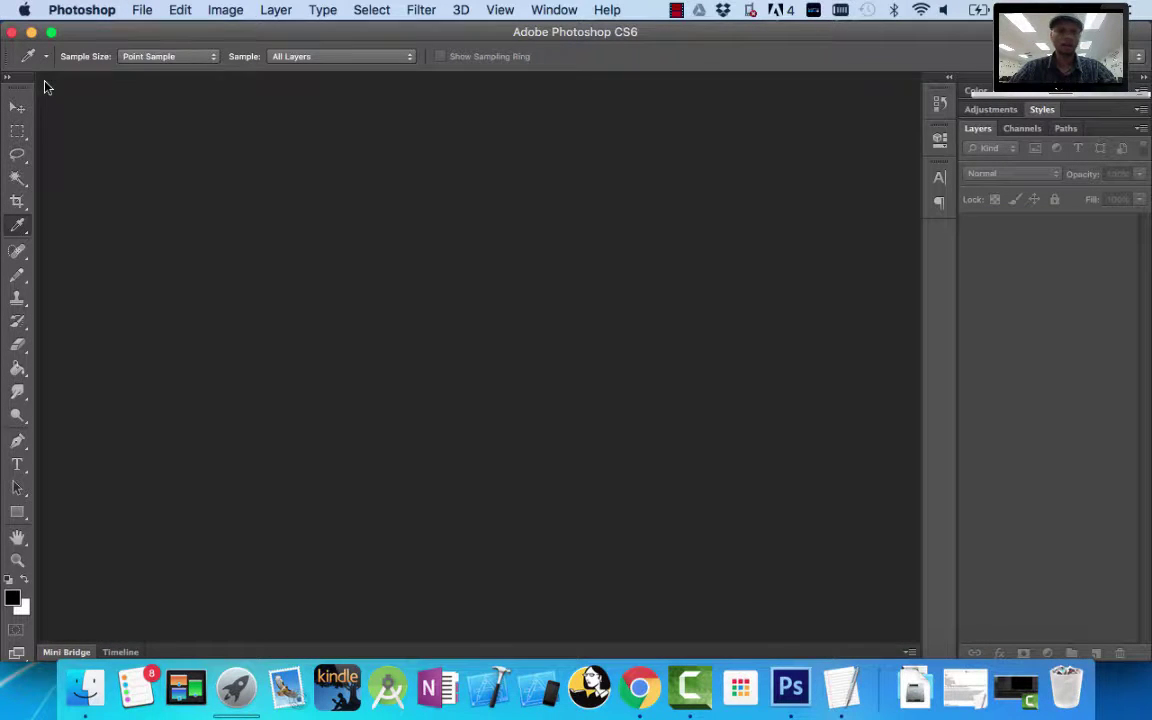
click(143, 9)
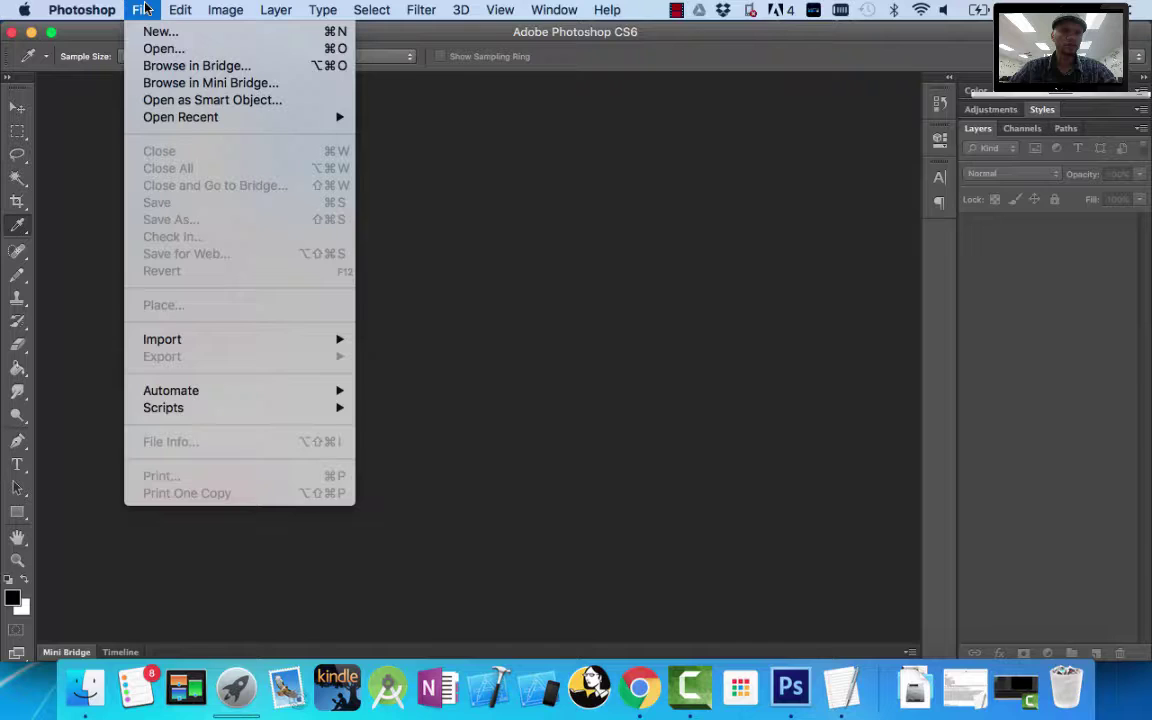
click(160, 31)
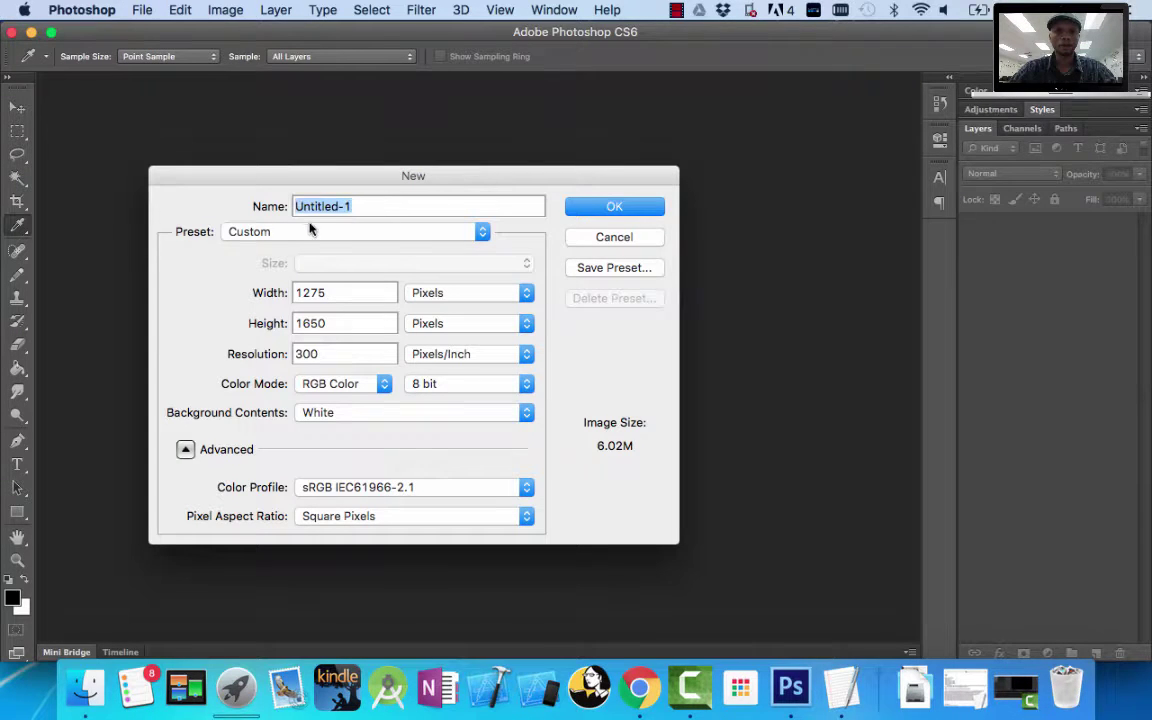
text(Flags)
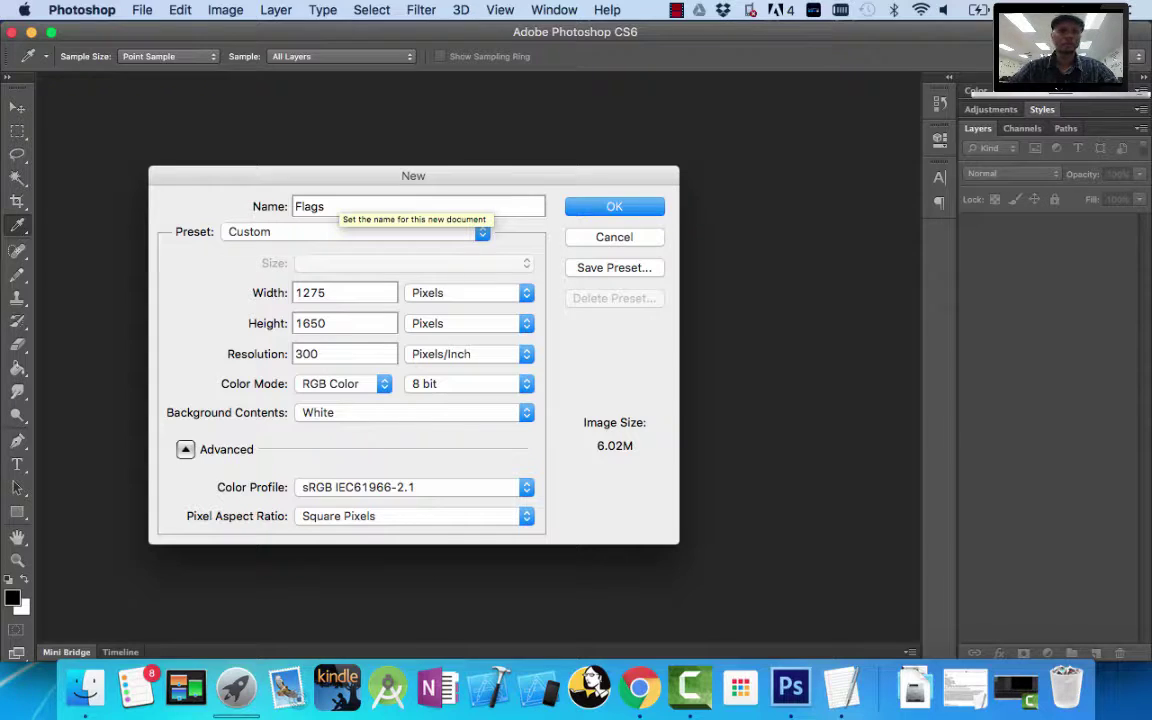
key(Tab)
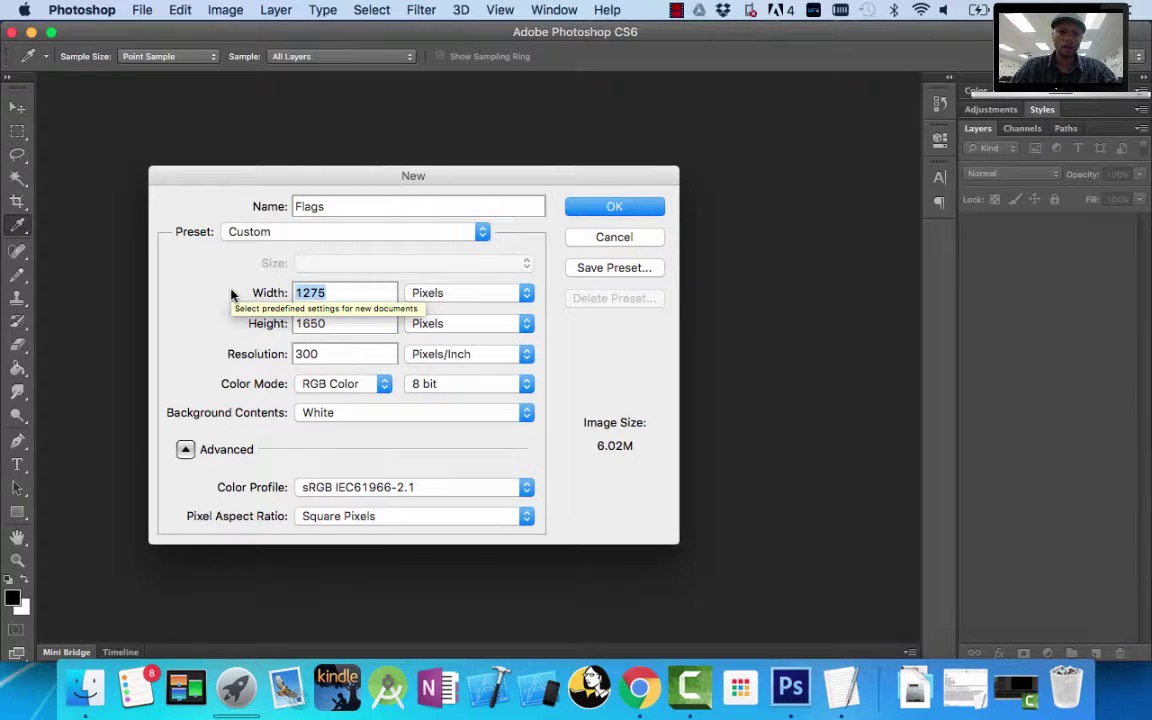
text(600)
key(Tab)
text(400)
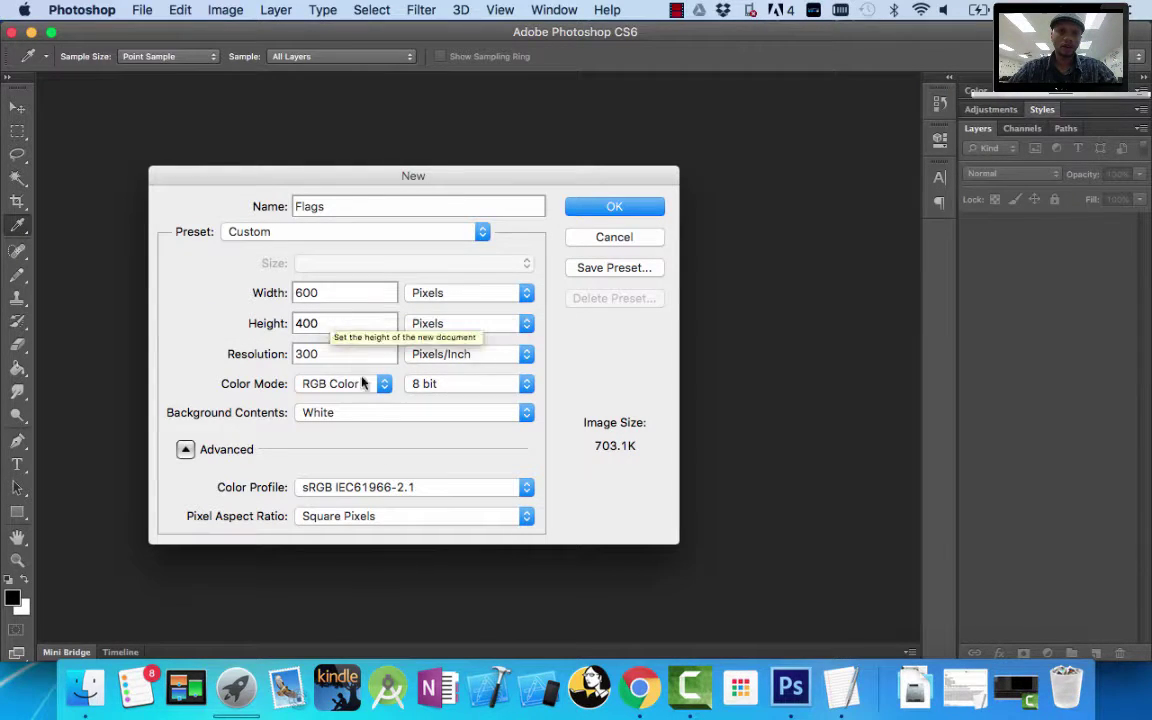
Keep pixel units, set resolution to 300 ppi with a transparent background, and create it.
click(475, 298)
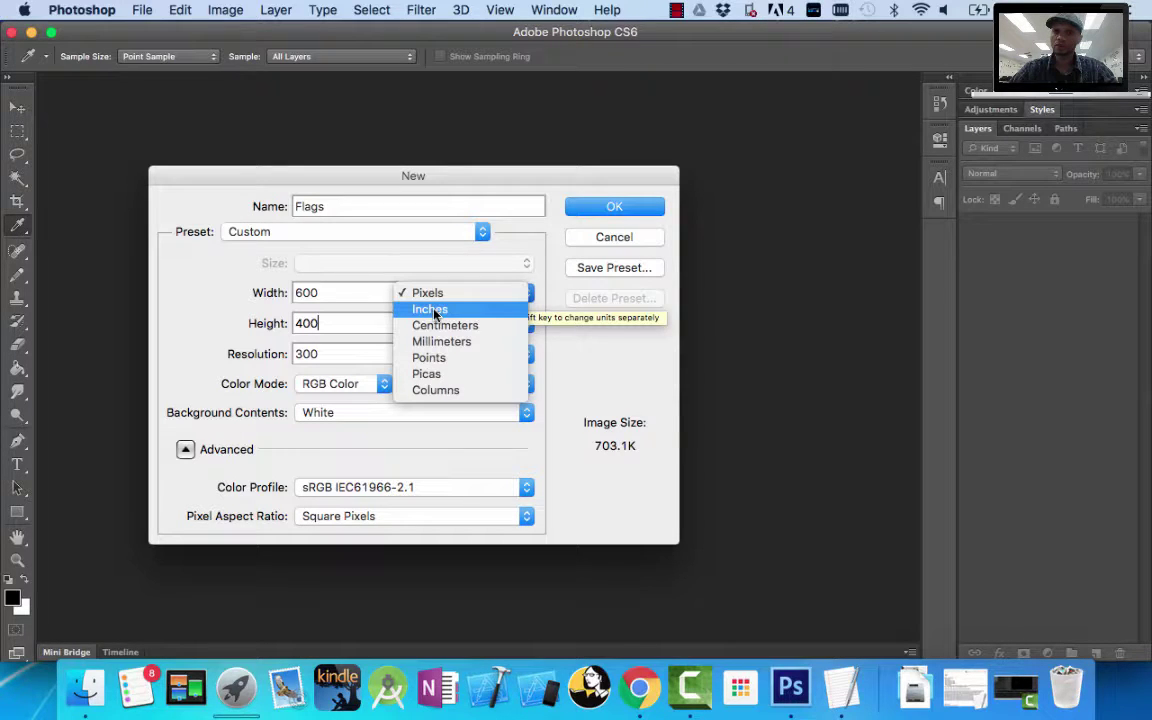
click(430, 296)
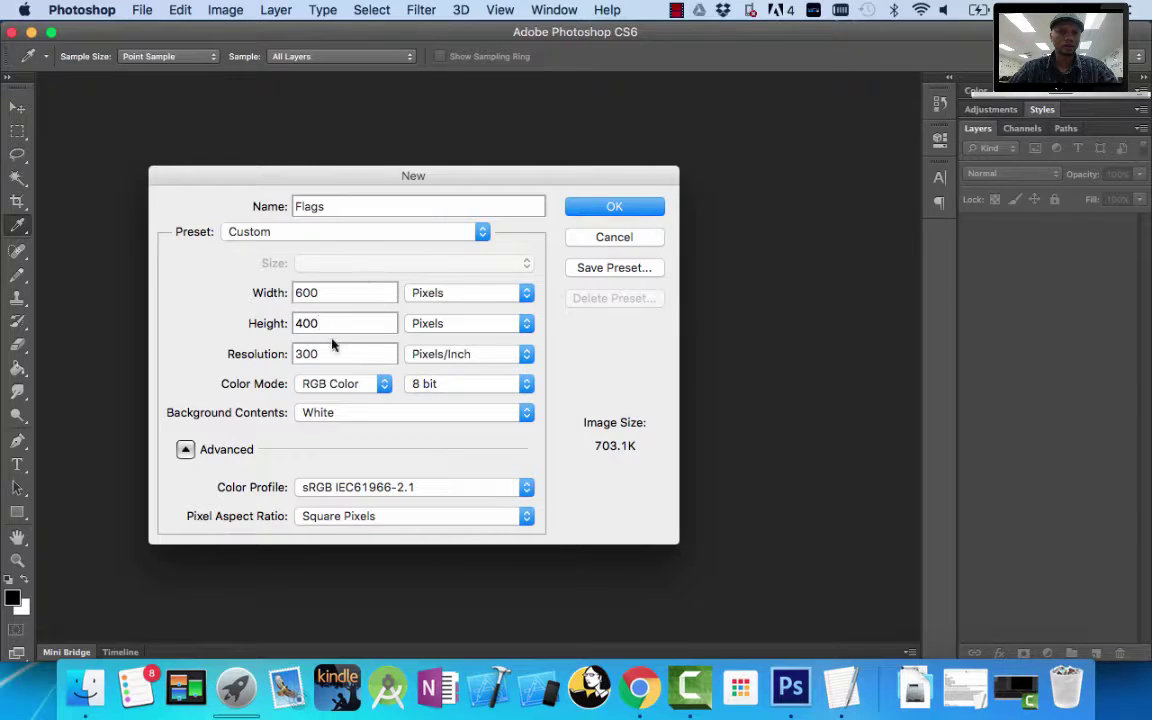
drag(334, 353, 224, 340)
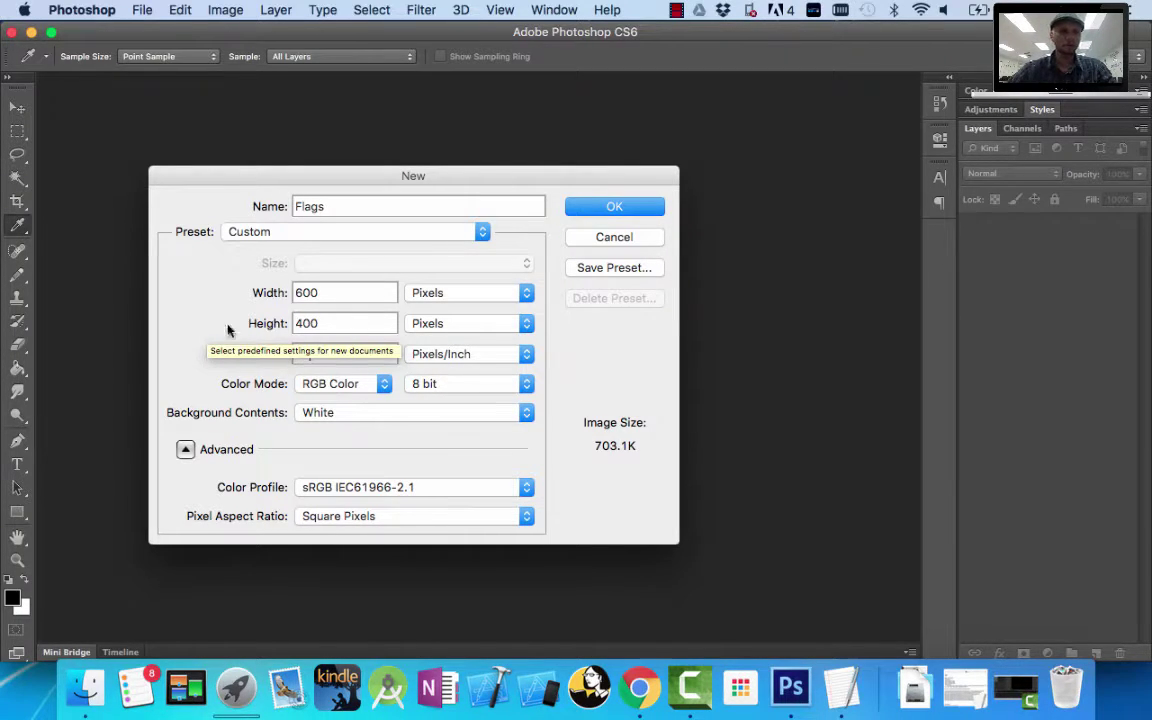
text(72)
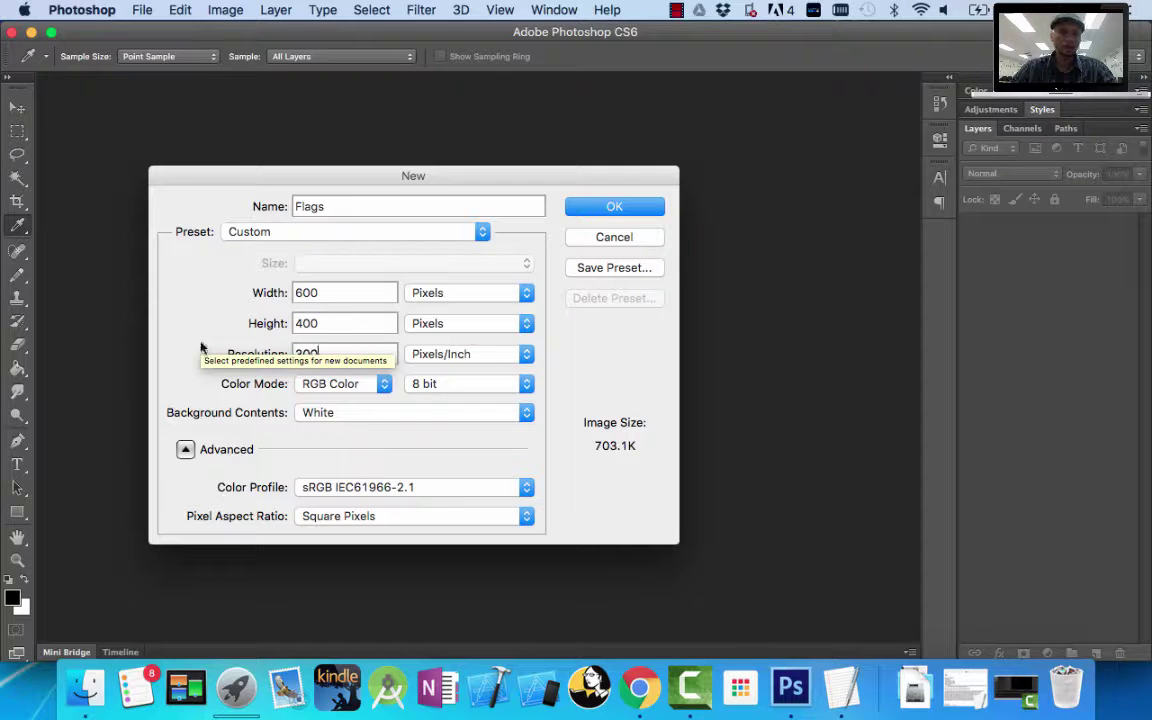
text(300)
click(354, 323)
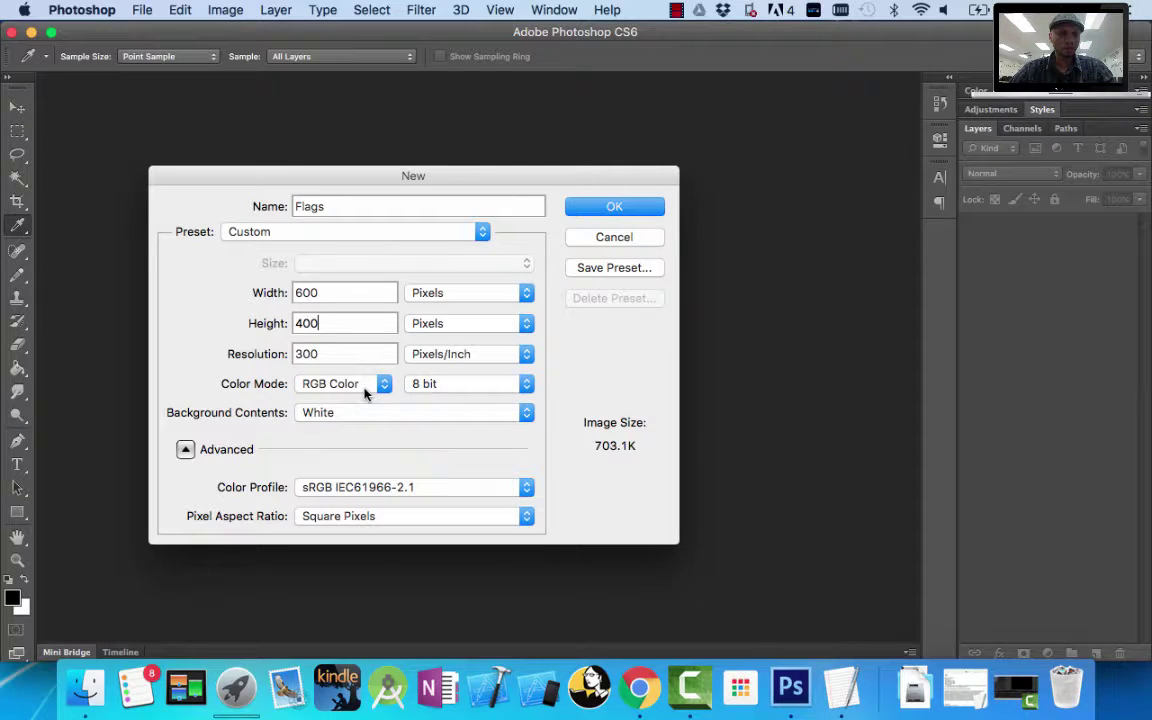
click(349, 420)
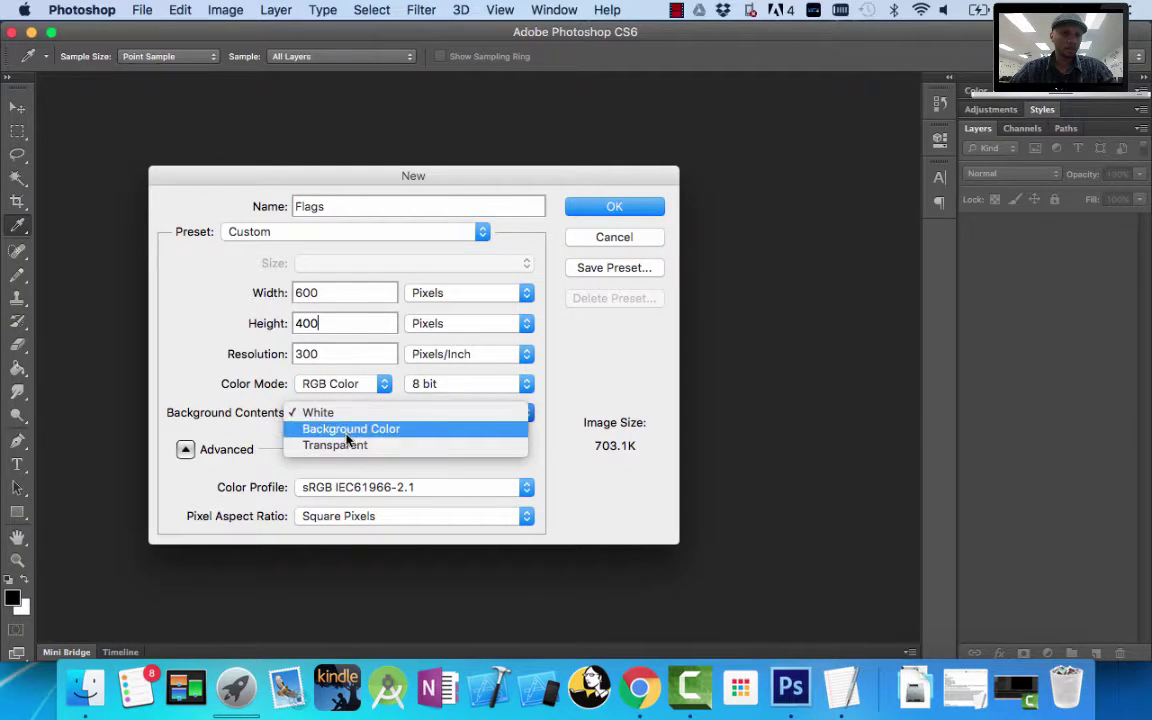
click(347, 452)
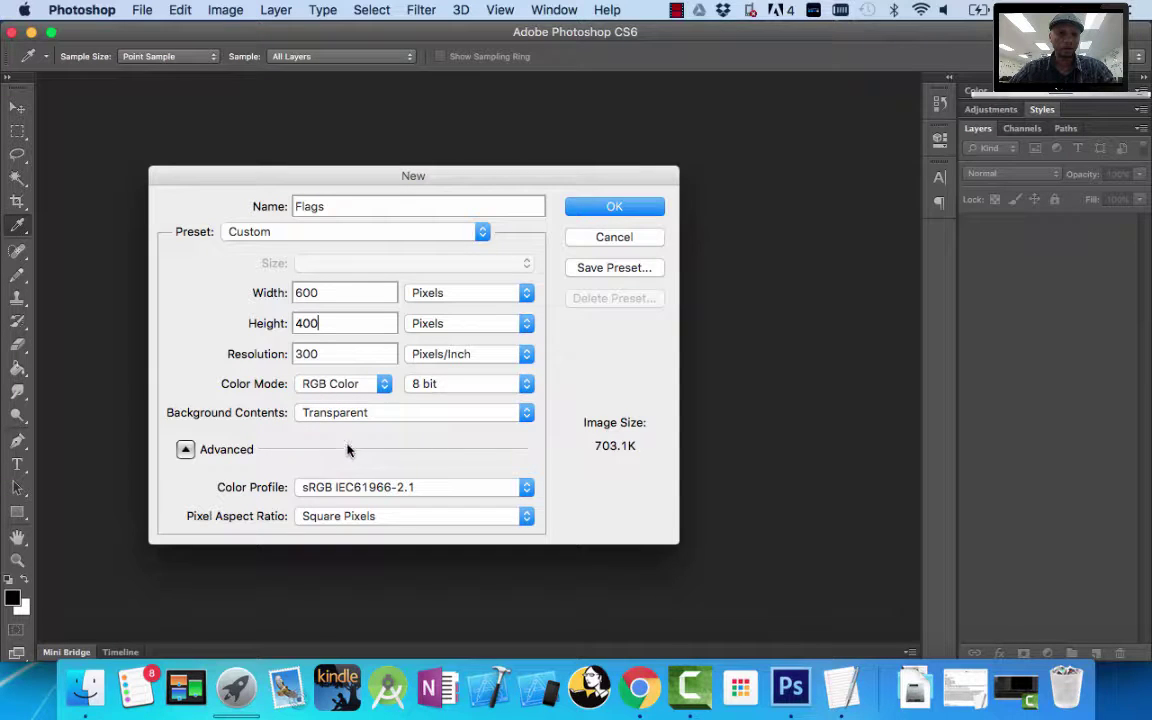
click(622, 208)
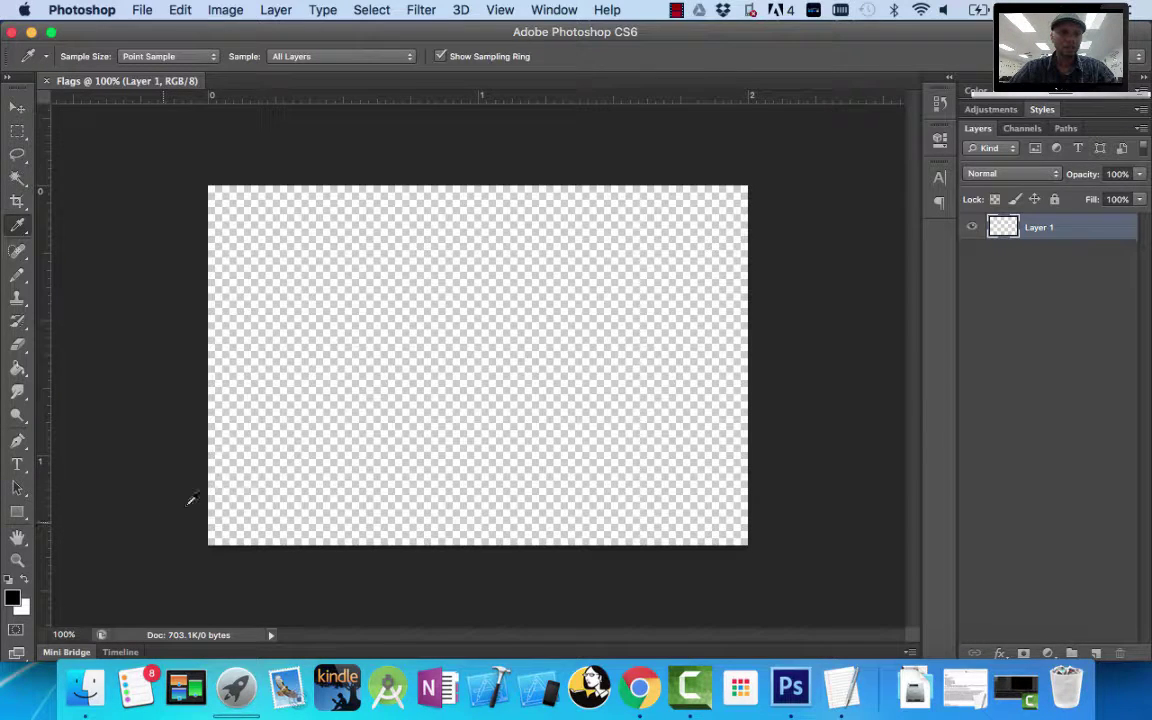
Rename Layer 1 to 'Costa Rica' in the Layers panel.
double_click(1038, 228)
text(Costa Rica)
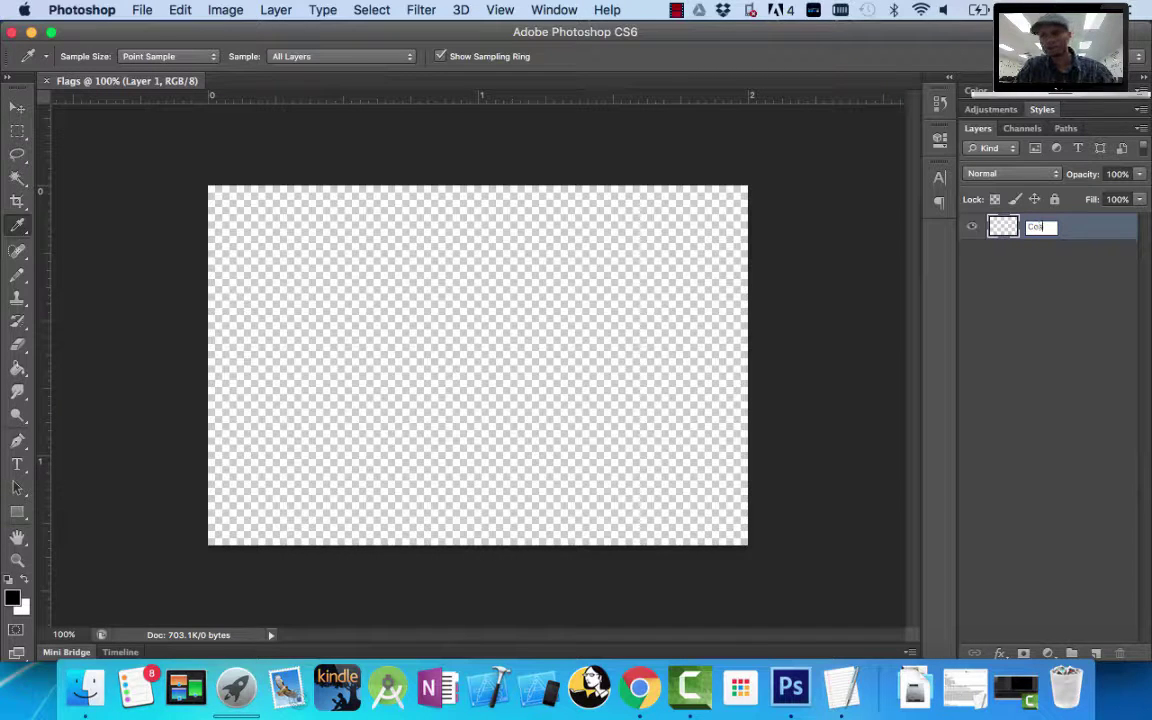
key(Return)
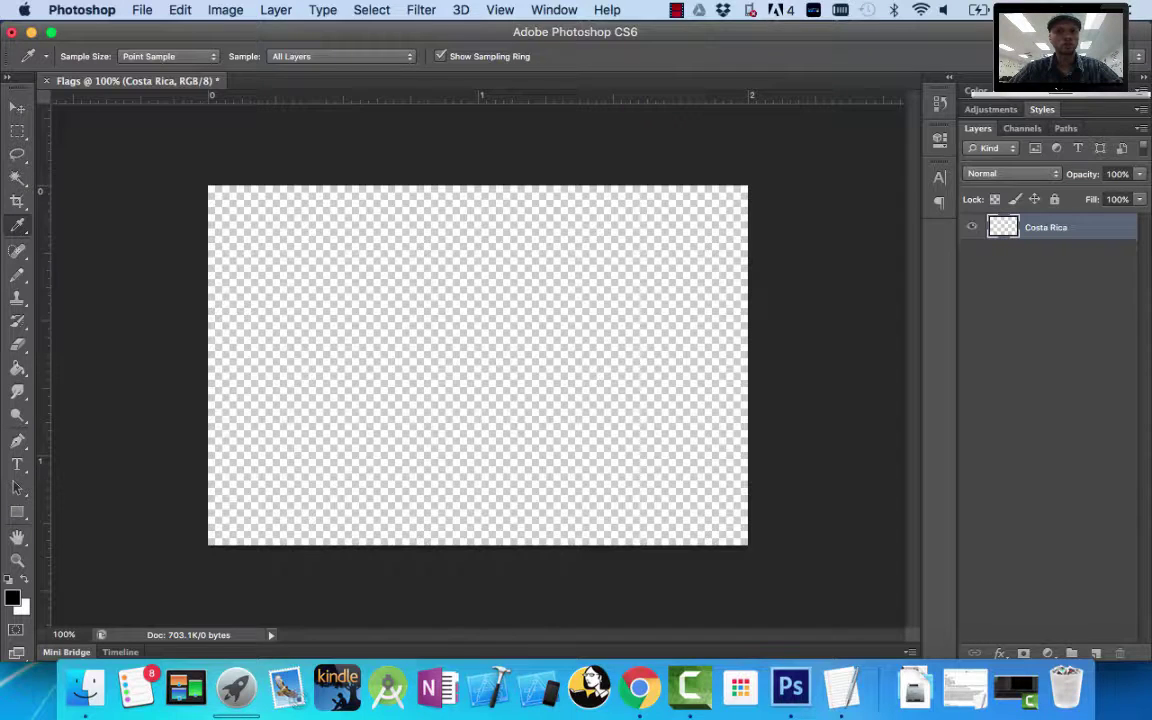
With the Rectangular Marquee, select a full-width thin strip along the canvas top.
click(15, 137)
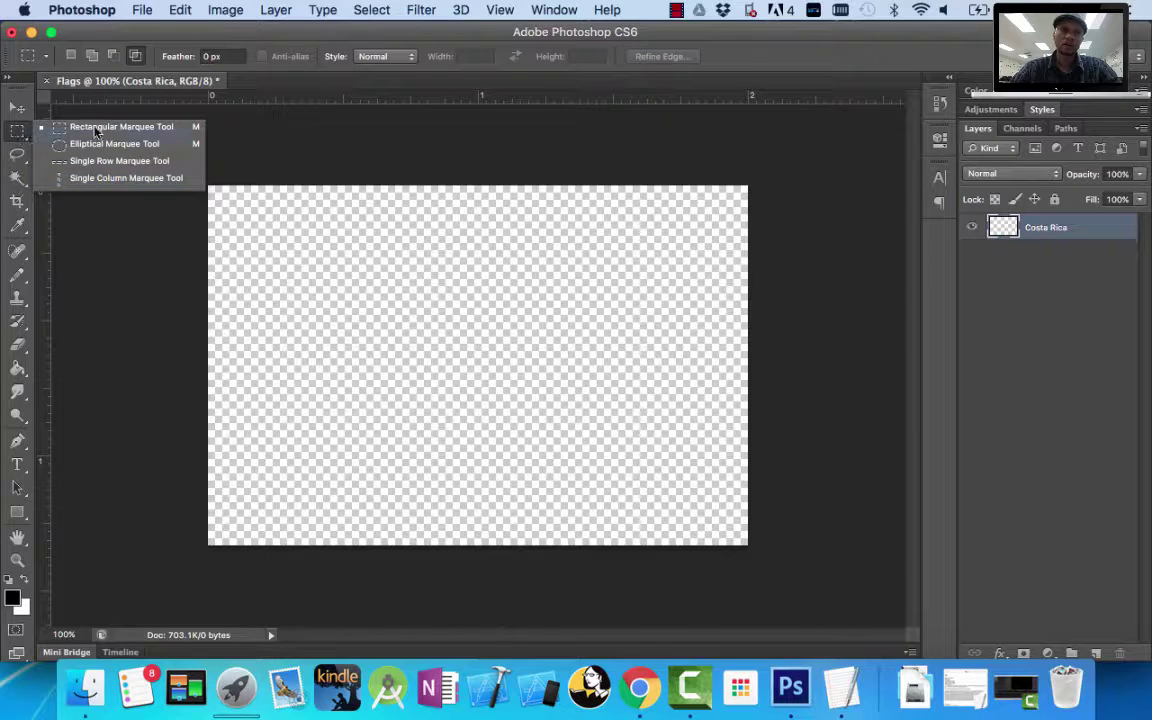
click(283, 164)
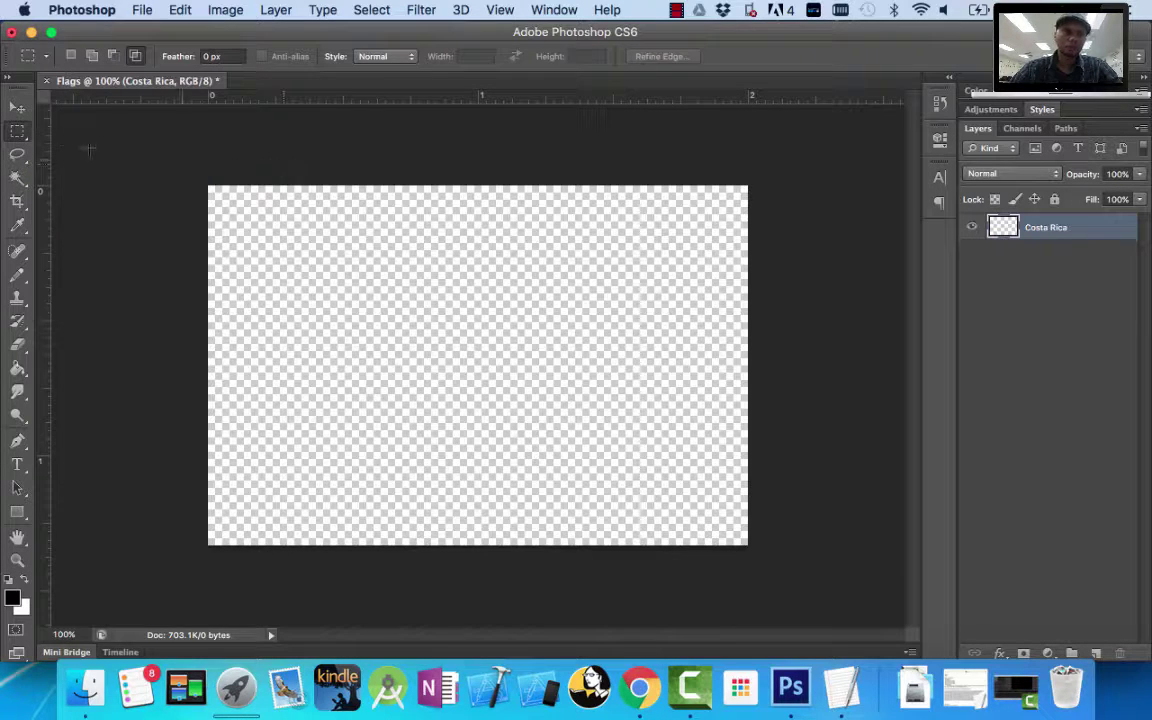
click(20, 138)
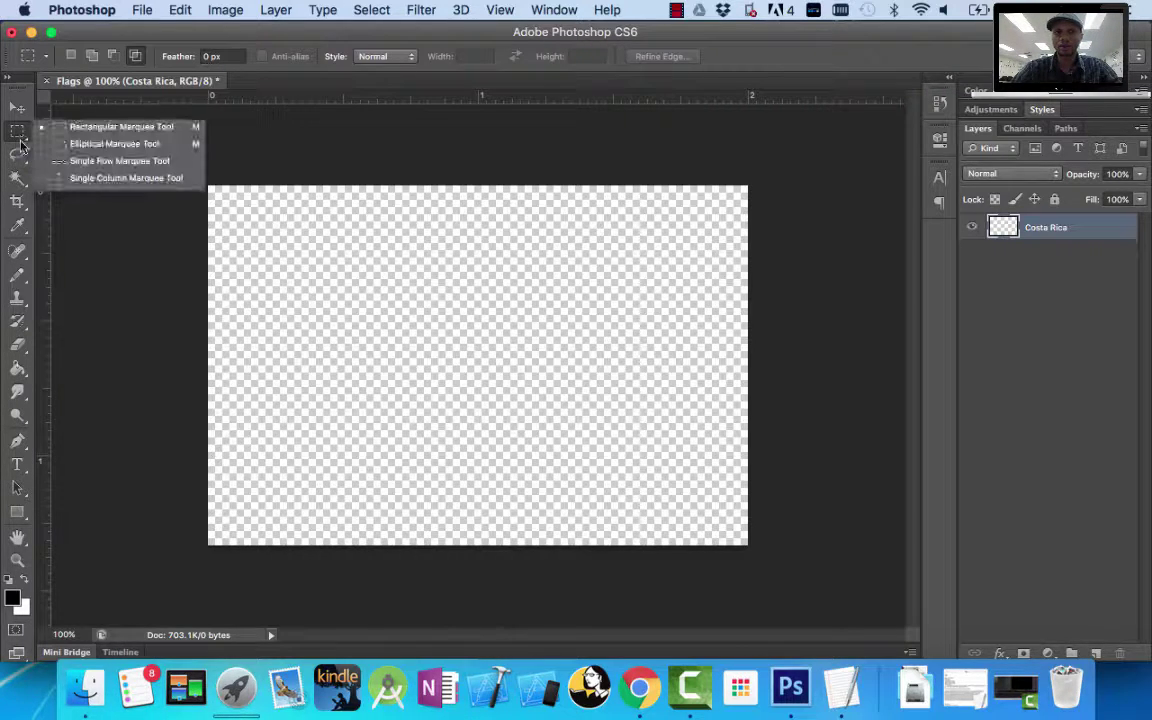
click(100, 144)
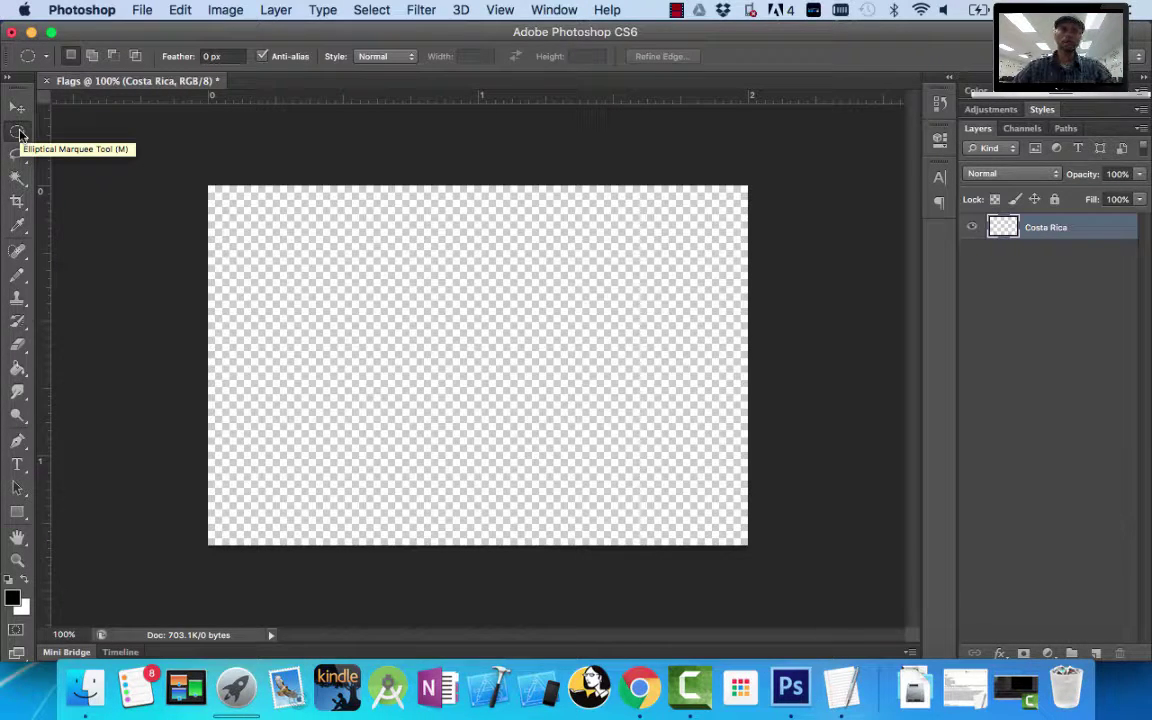
click(20, 136)
click(100, 121)
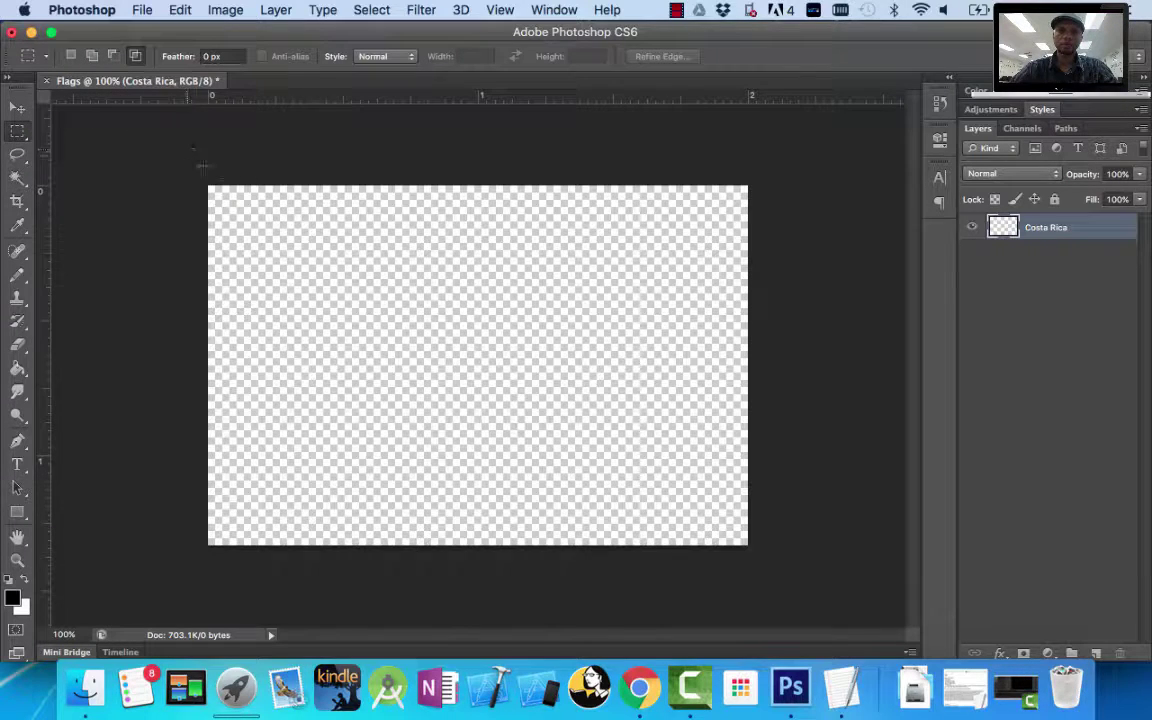
drag(203, 178, 767, 249)
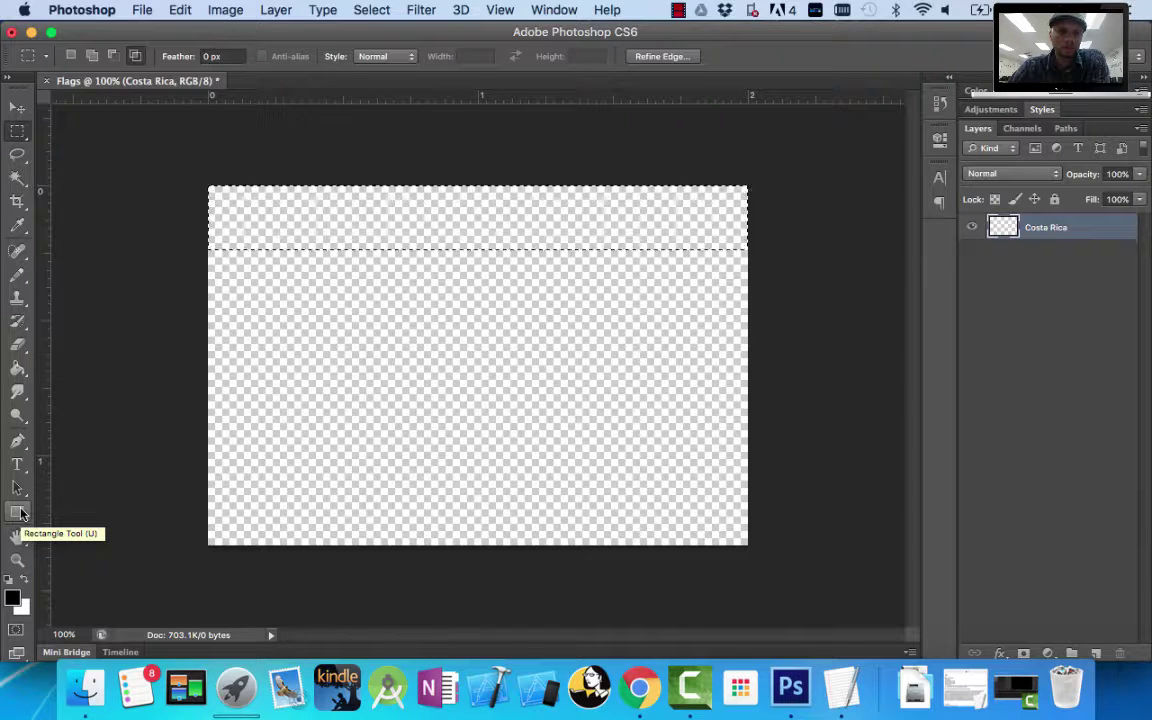
Set the foreground colour to blue #0000cc (H 240, S 100, B 80).
click(15, 599)
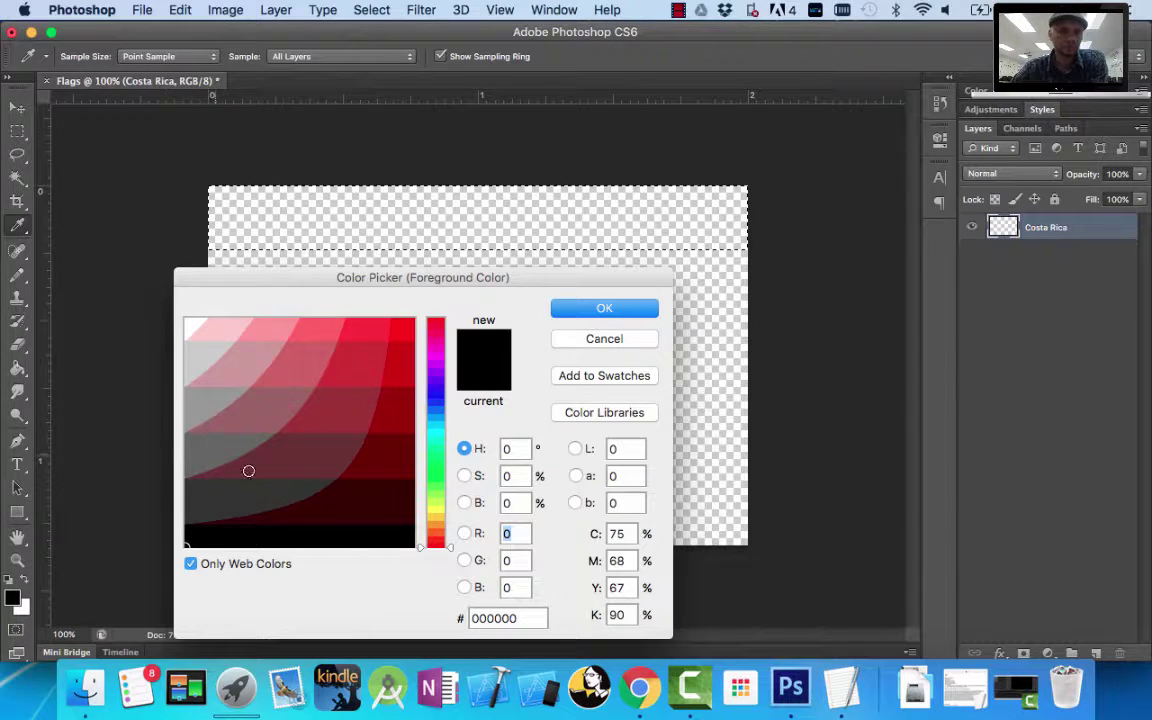
click(440, 396)
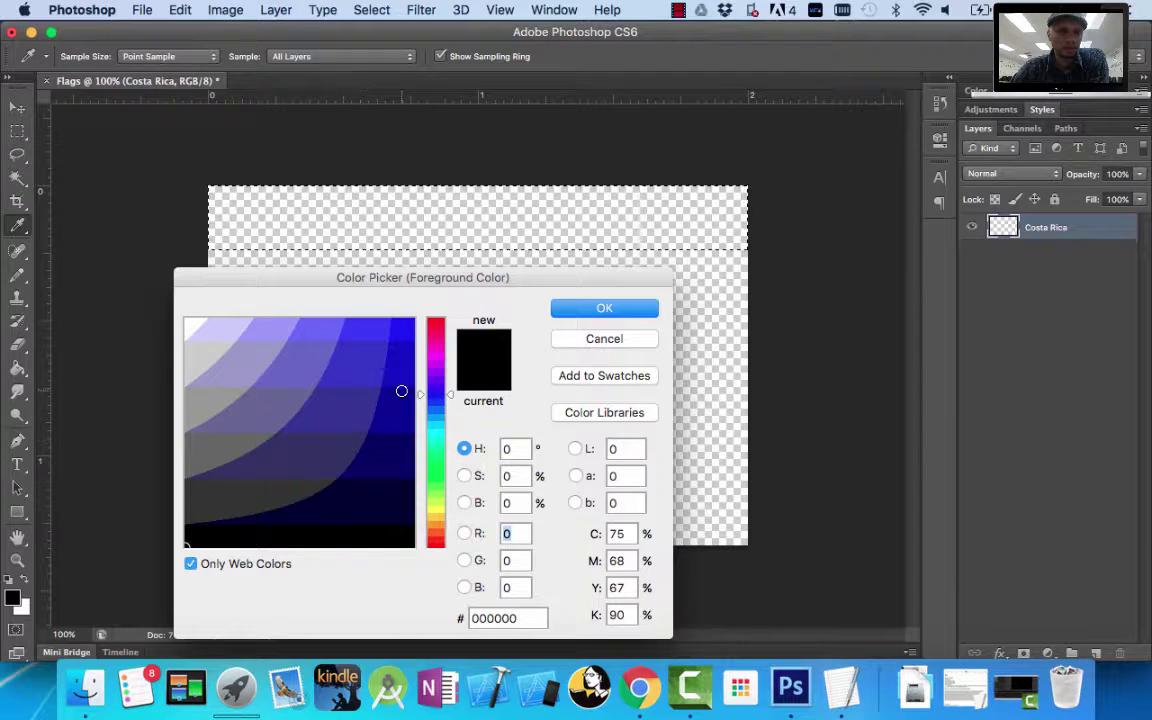
click(405, 370)
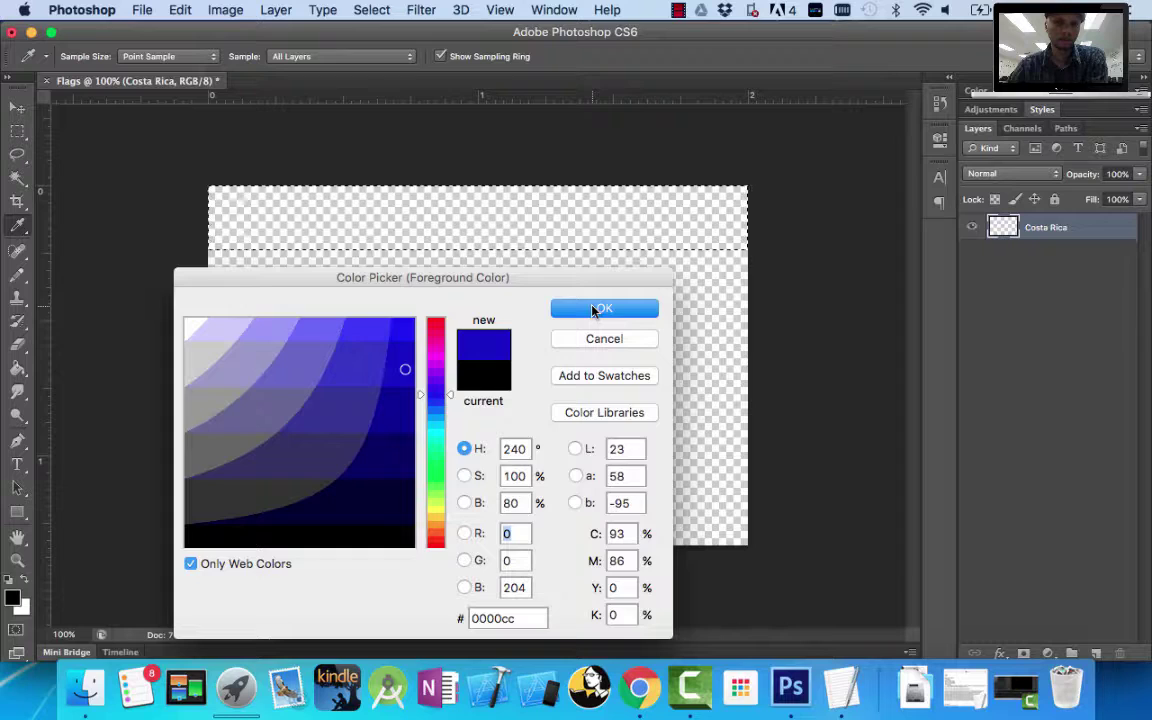
click(598, 308)
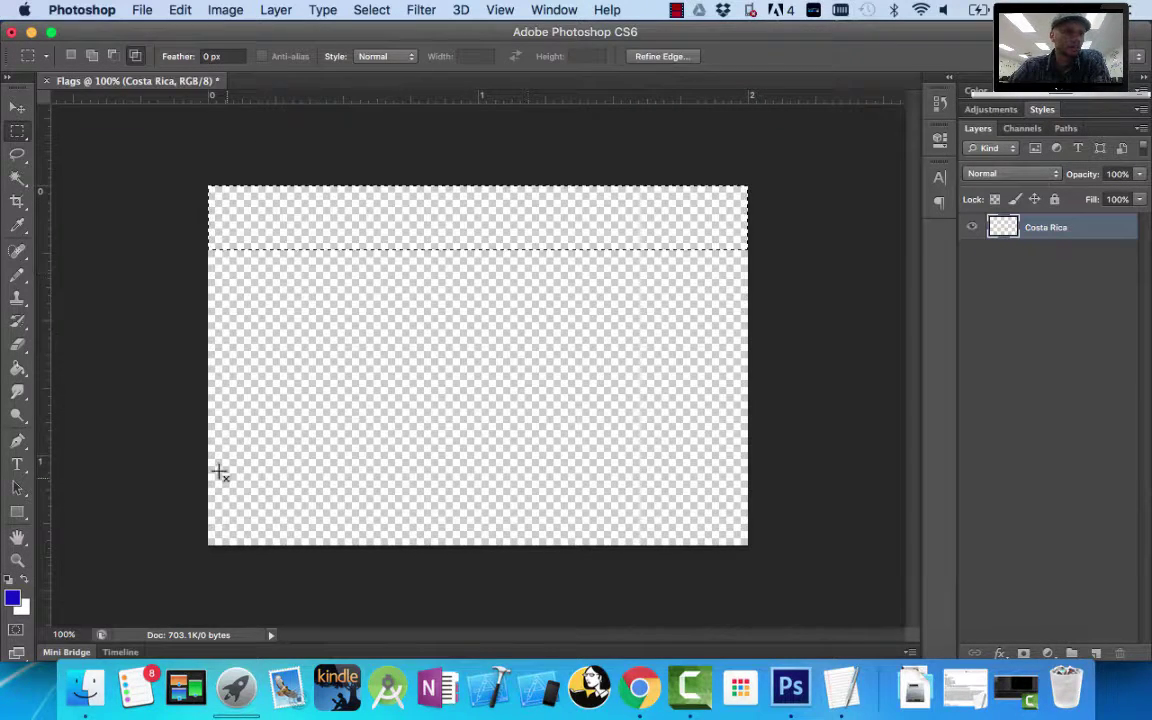
Choose the Paint Bucket Tool and fill the top band selection with blue.
click(18, 370)
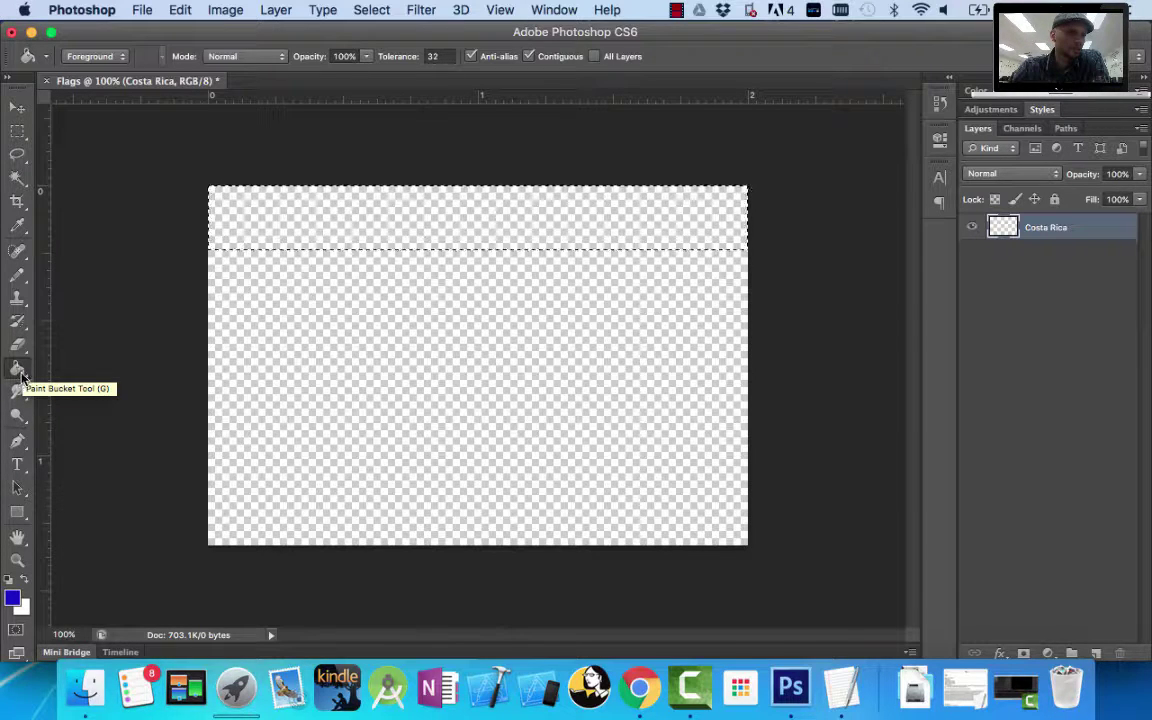
right_click(22, 375)
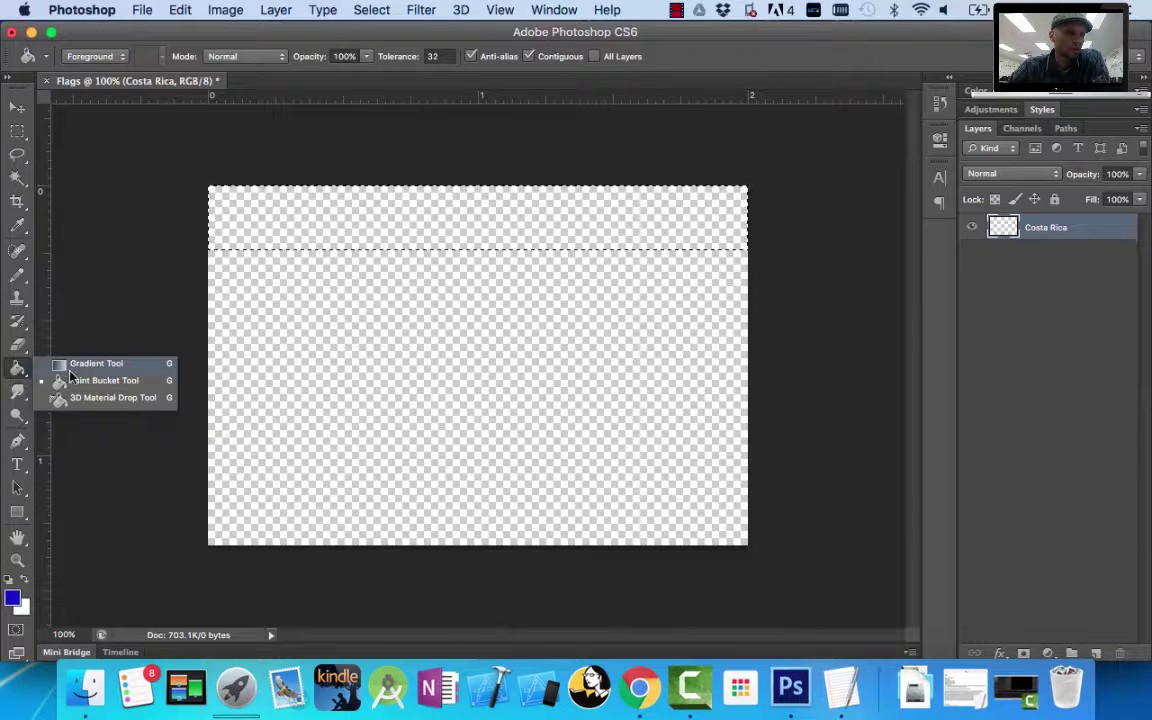
click(71, 368)
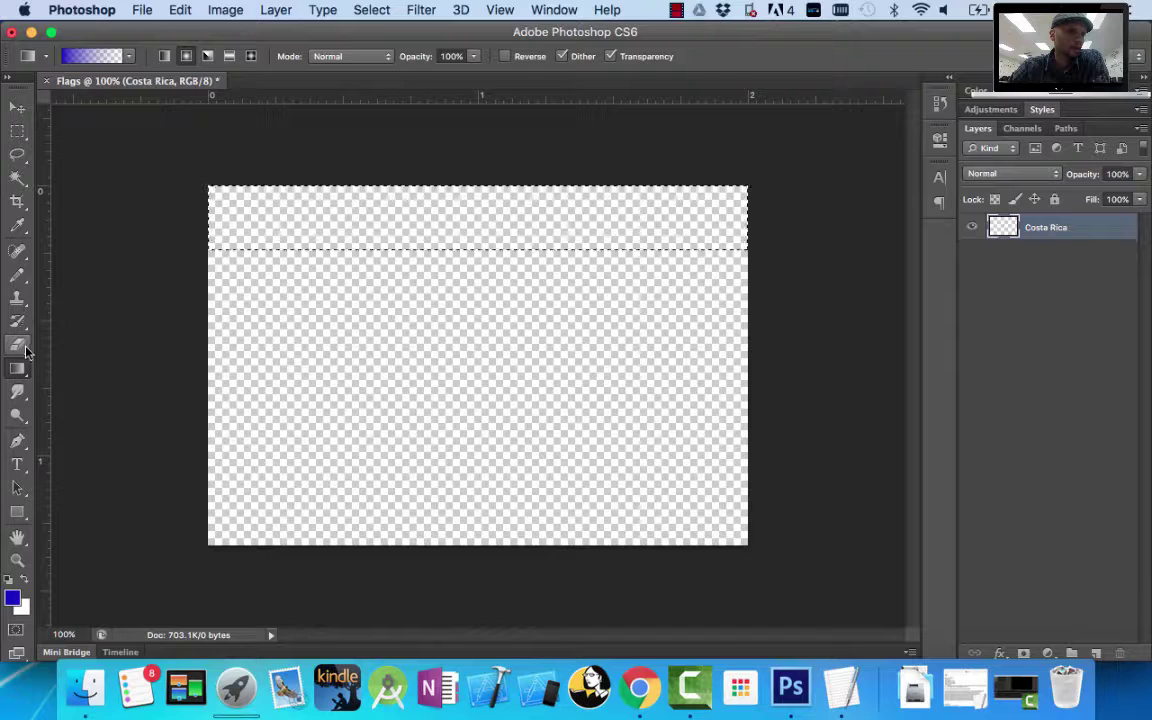
click(24, 374)
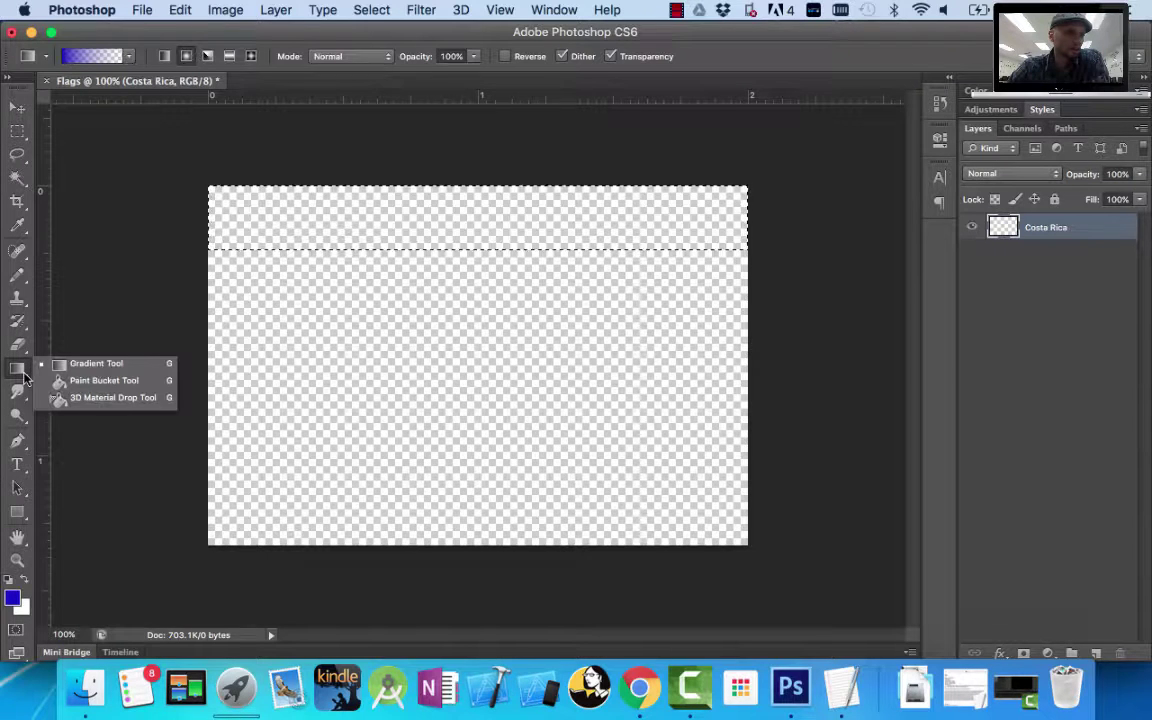
click(97, 383)
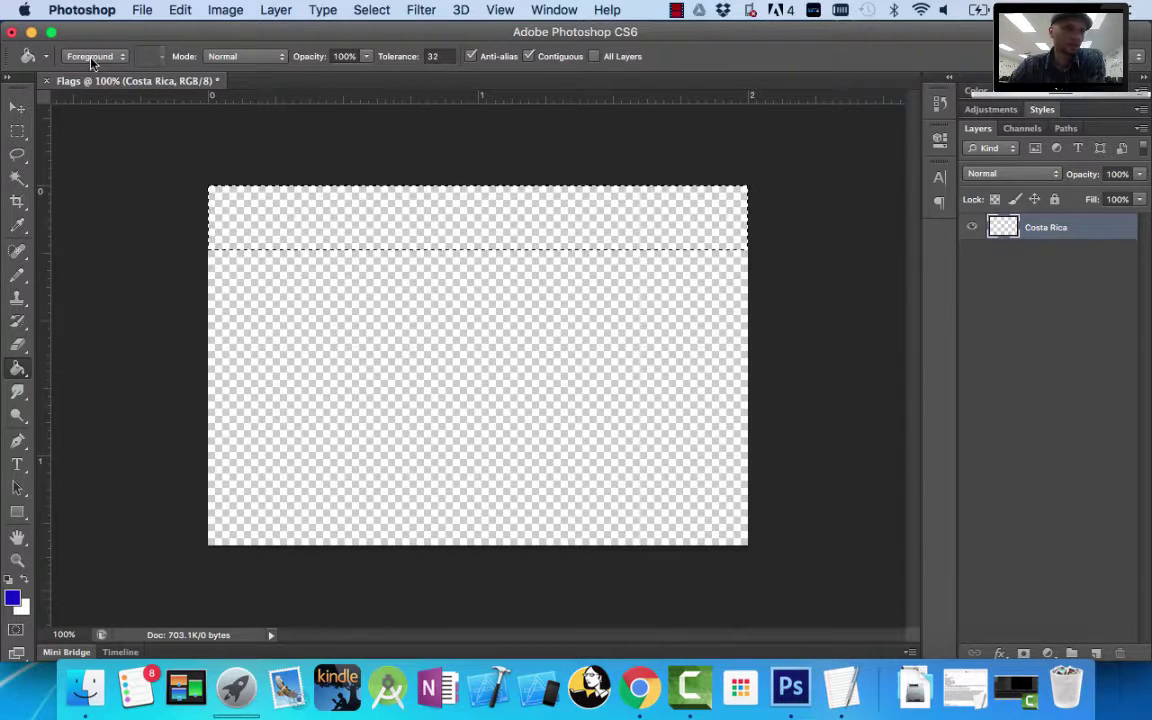
click(415, 218)
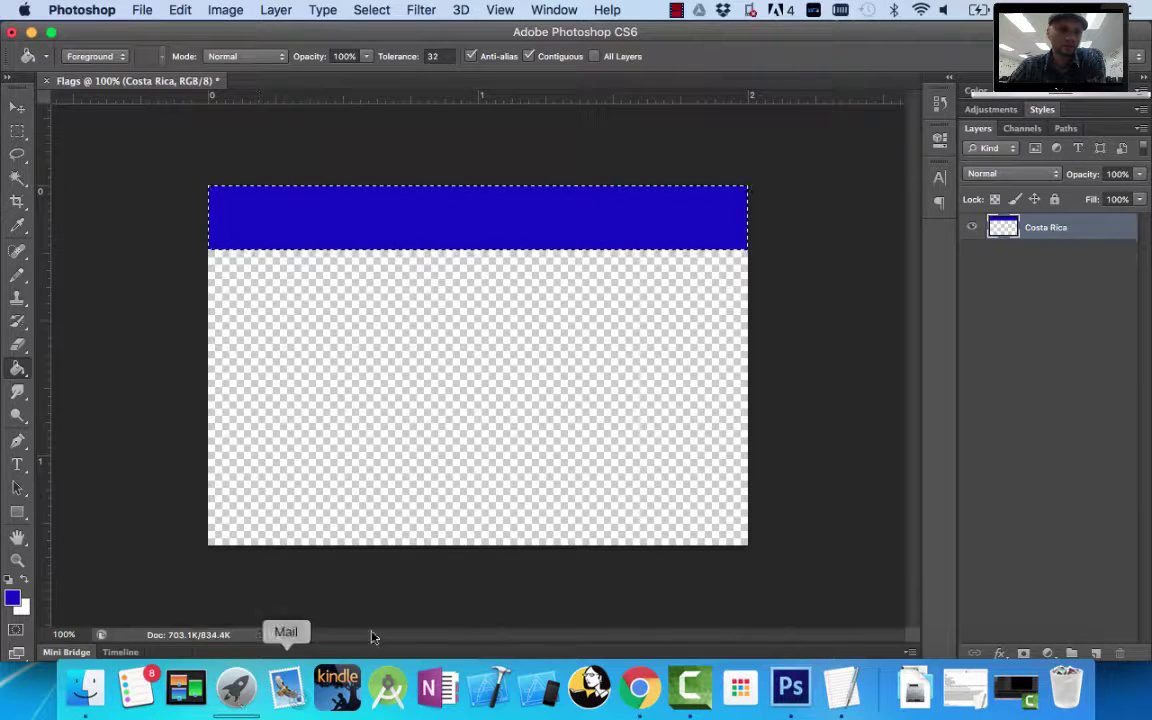
click(645, 692)
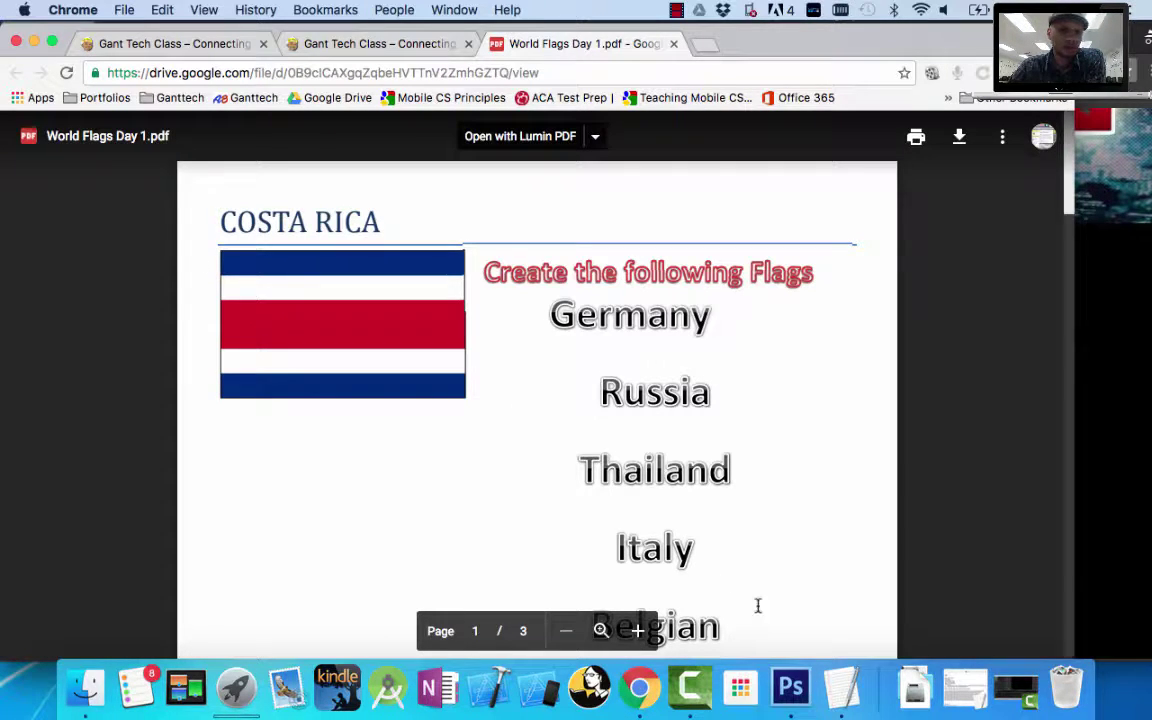
click(792, 690)
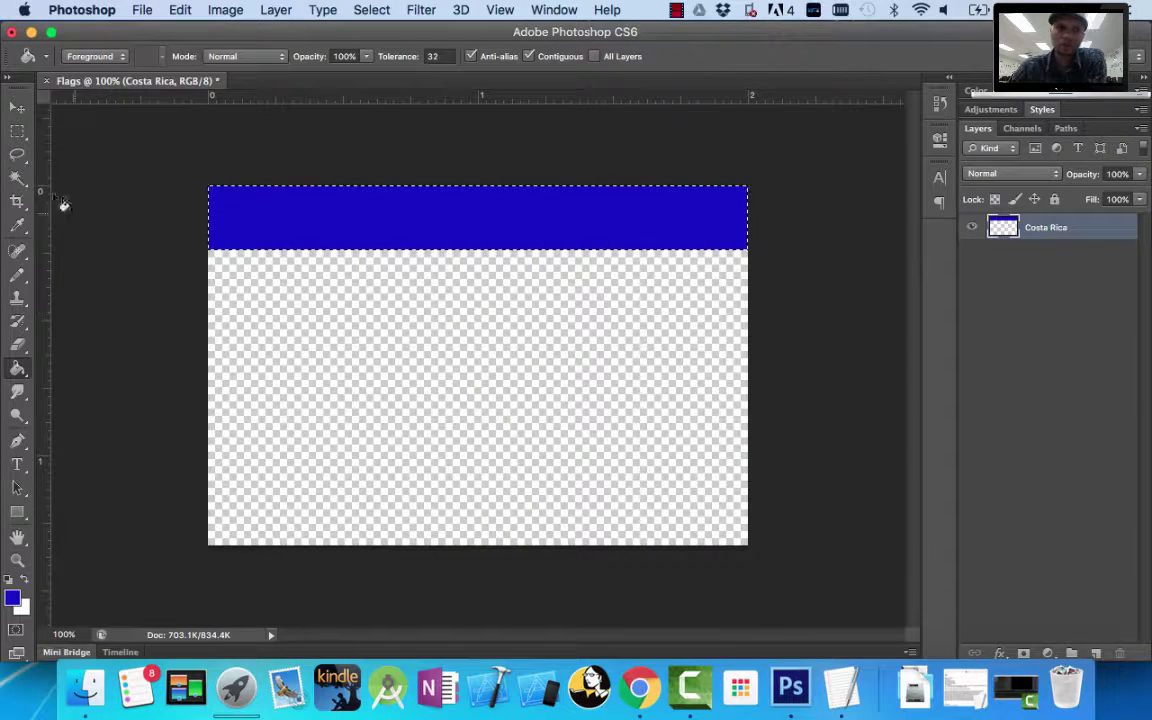
Marquee a full-width strip along the bottom edge of the canvas.
click(17, 133)
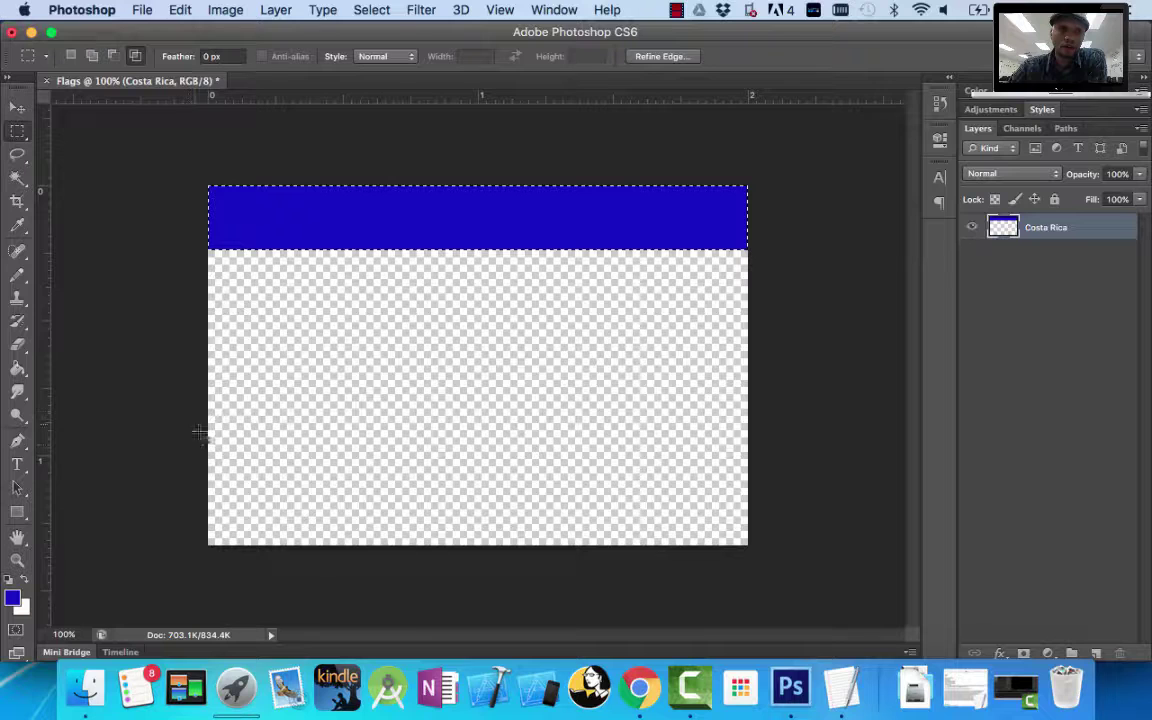
drag(202, 487, 838, 622)
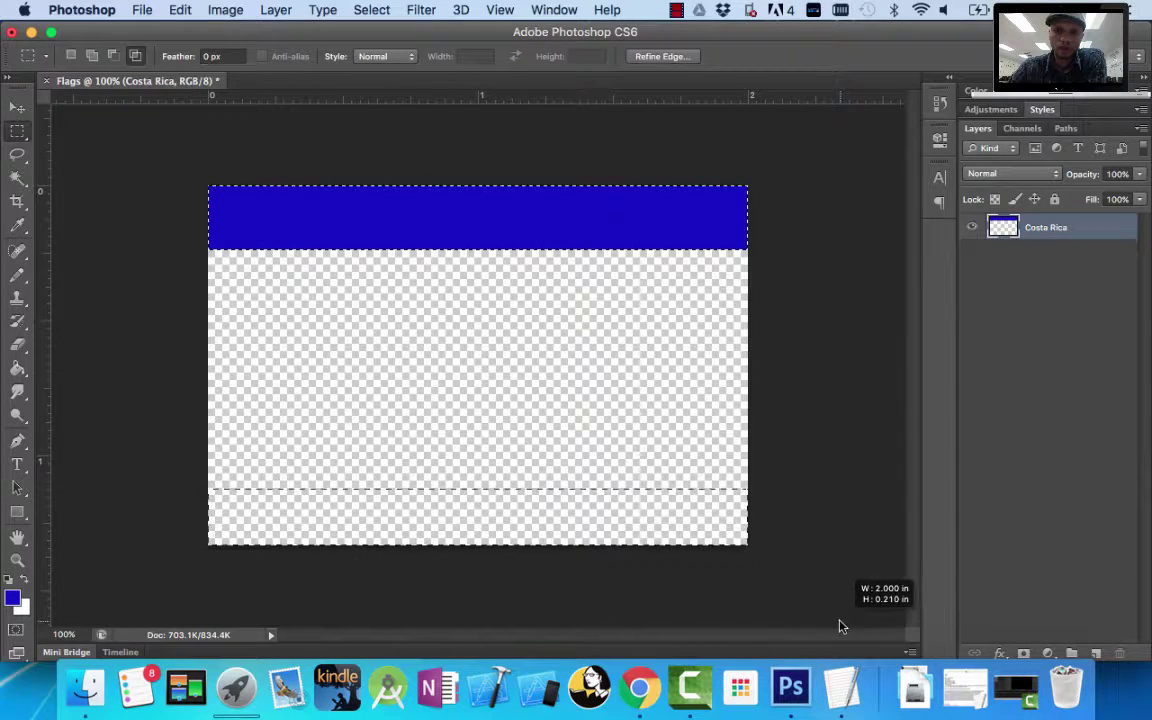
key(super+j)
click(710, 257)
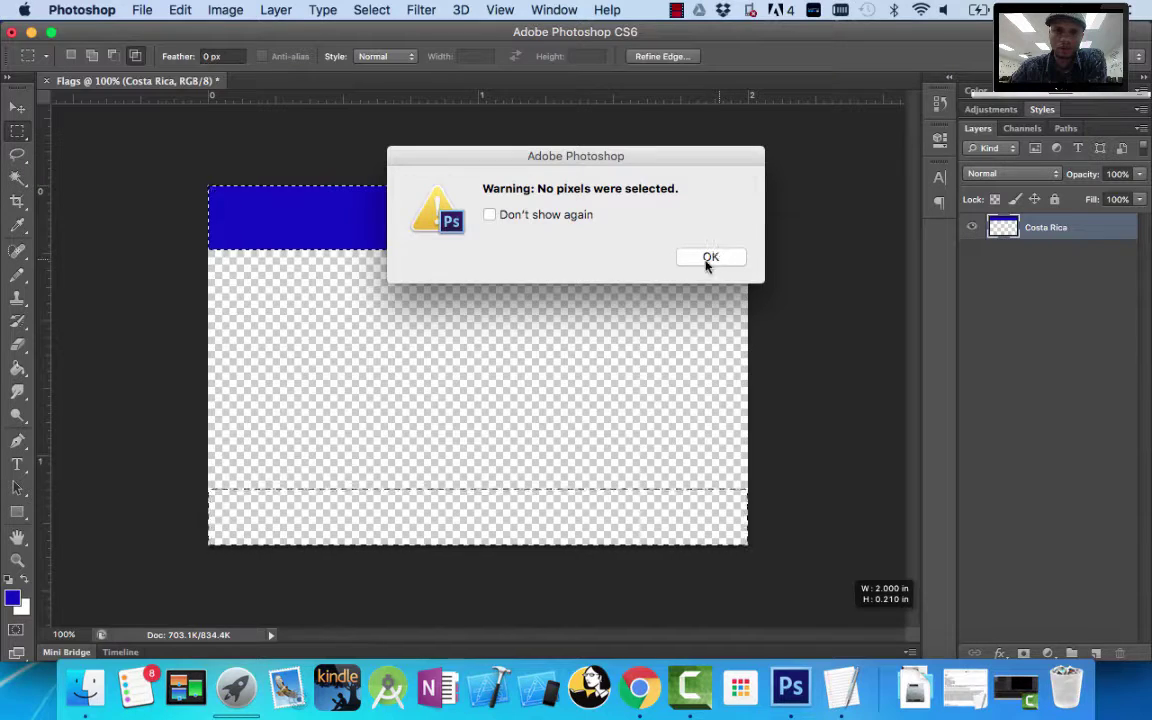
click(704, 260)
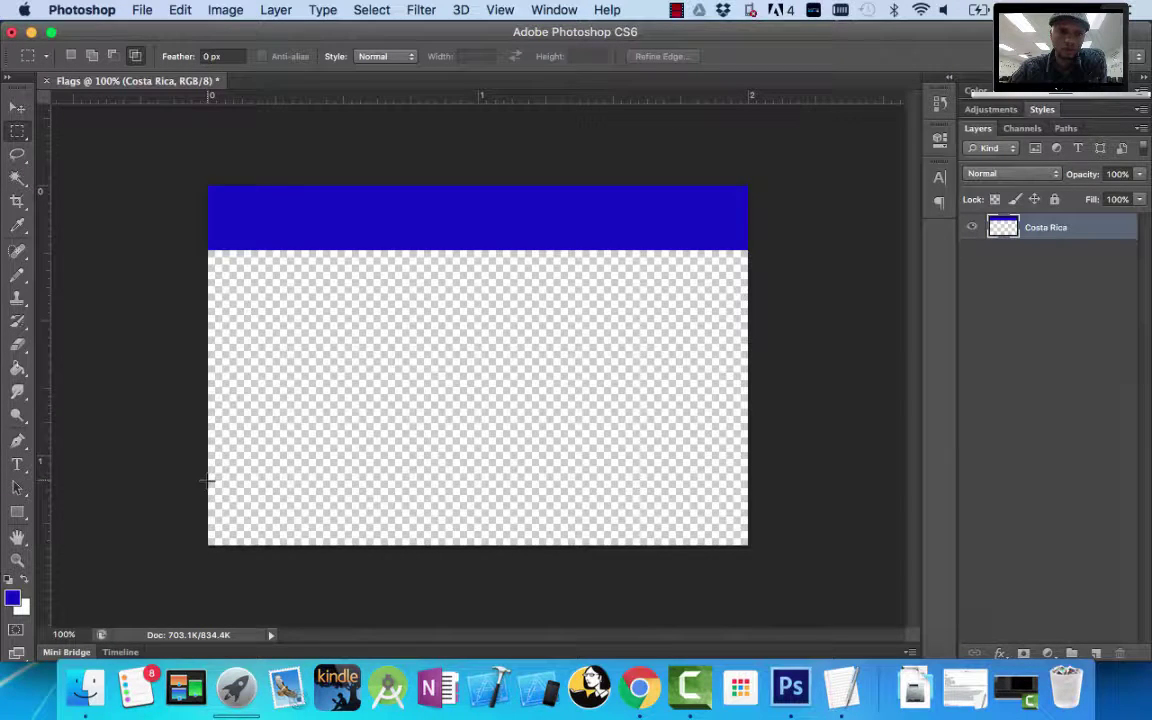
drag(592, 566, 804, 598)
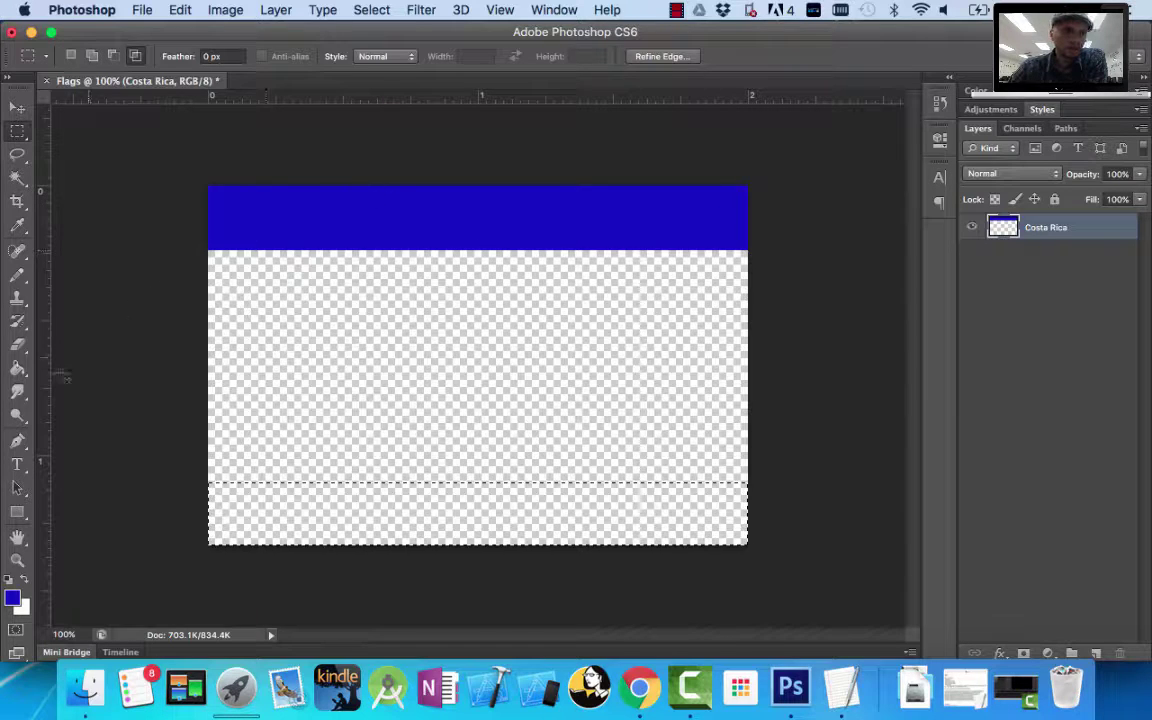
Fill the bottom strip with blue using the Paint Bucket, then deselect.
click(15, 374)
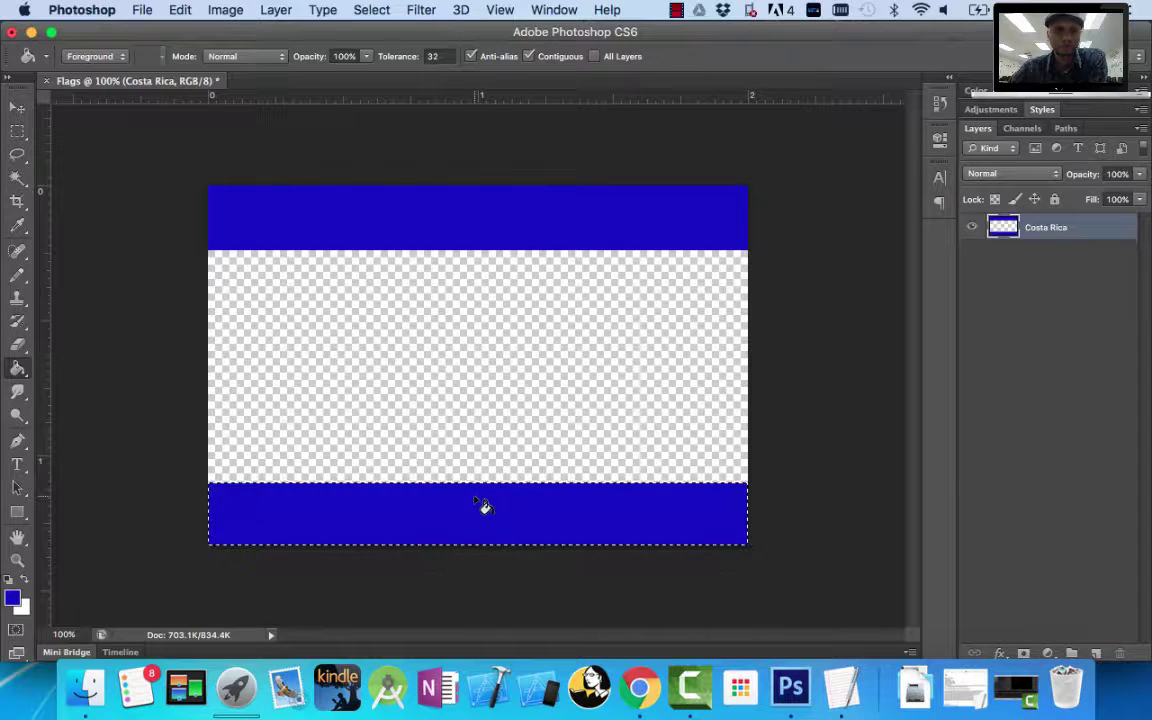
click(17, 131)
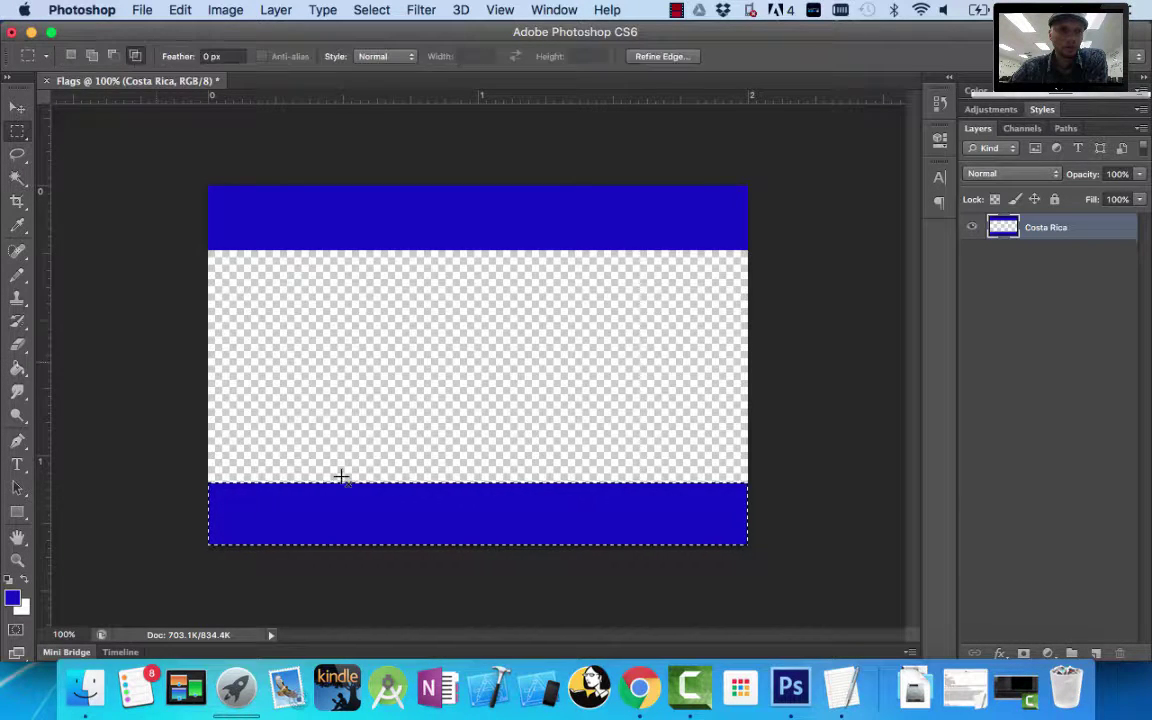
click(358, 403)
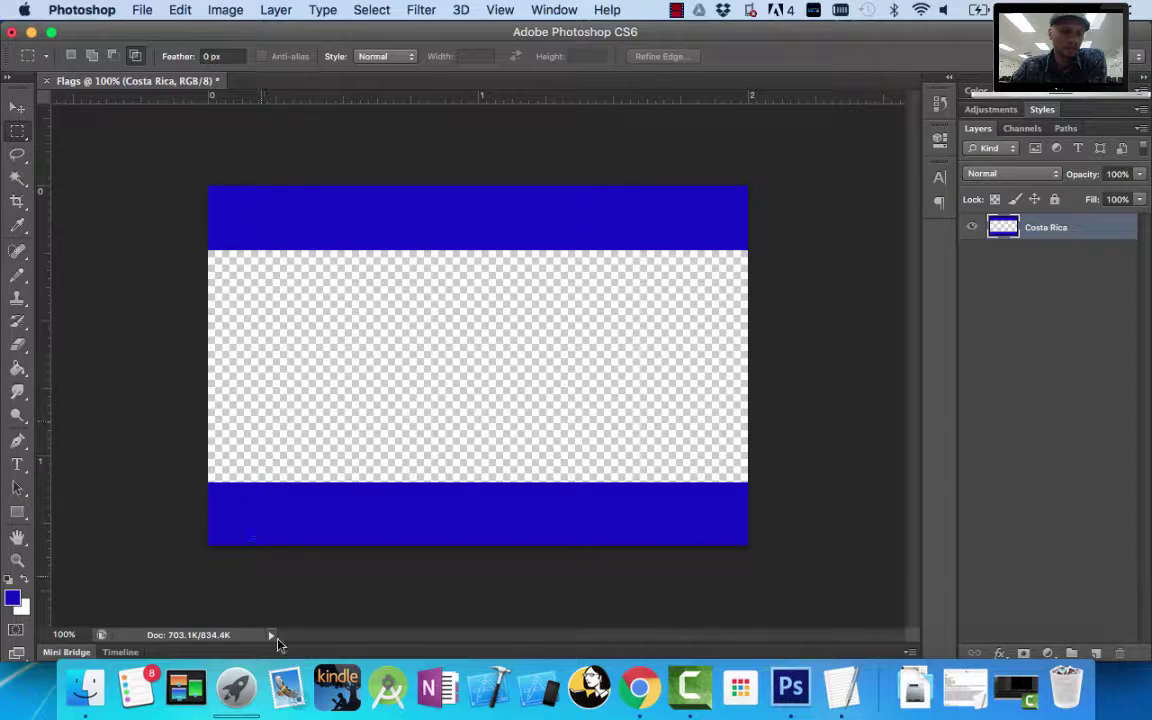
click(641, 688)
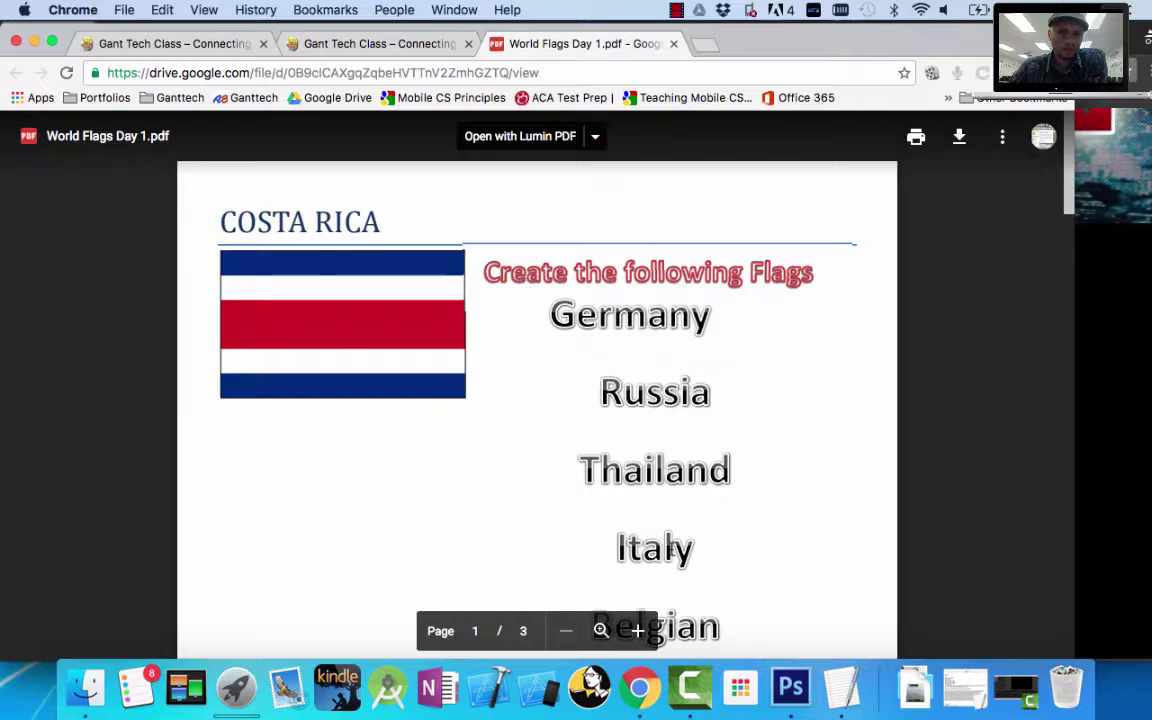
click(790, 688)
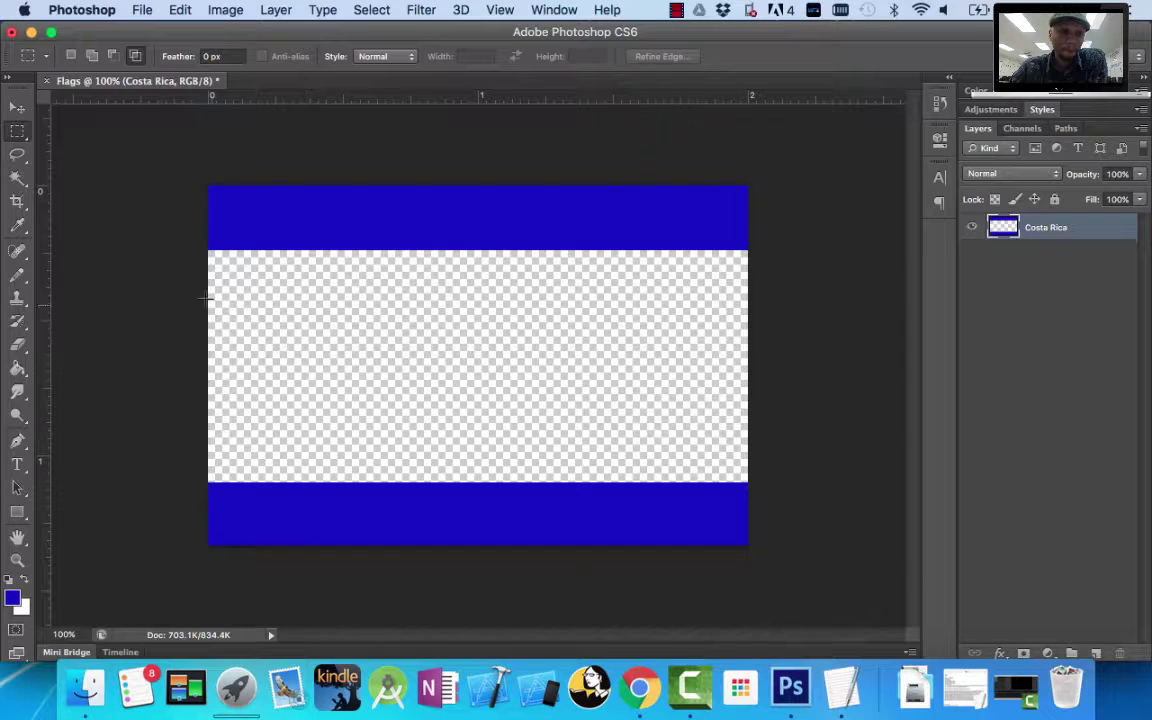
Marquee-select the middle band and set the foreground colour to pure red #ff0000.
drag(207, 300, 774, 434)
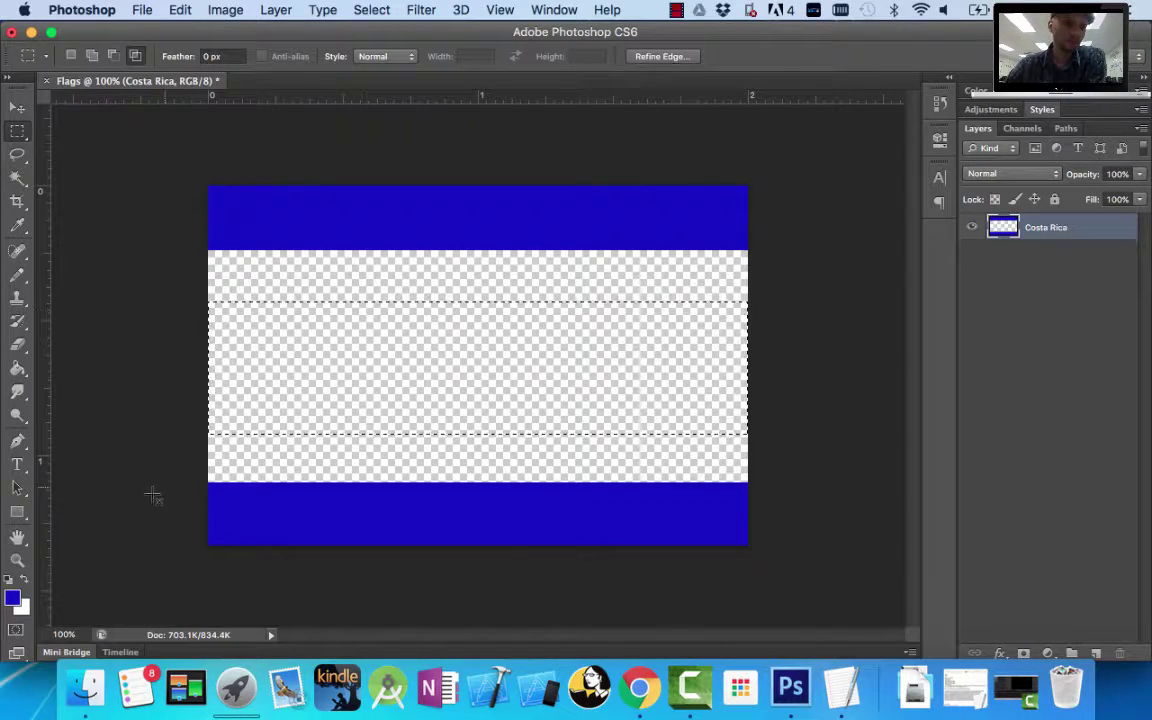
click(12, 596)
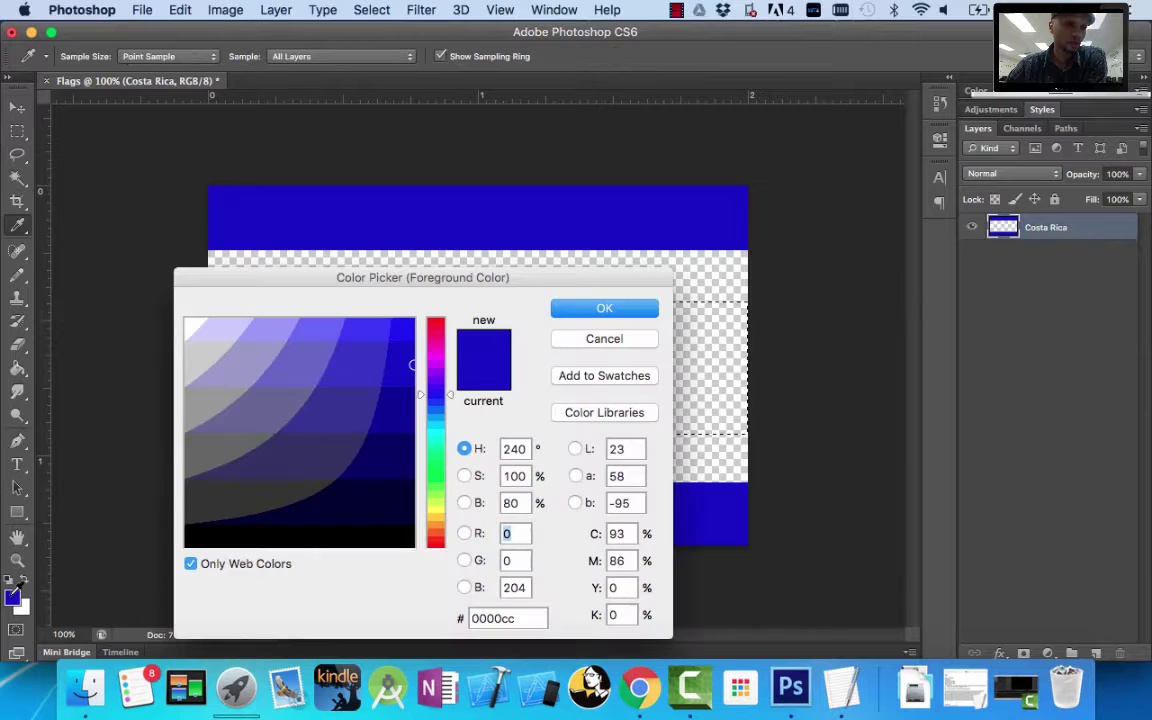
drag(432, 351, 432, 321)
click(405, 330)
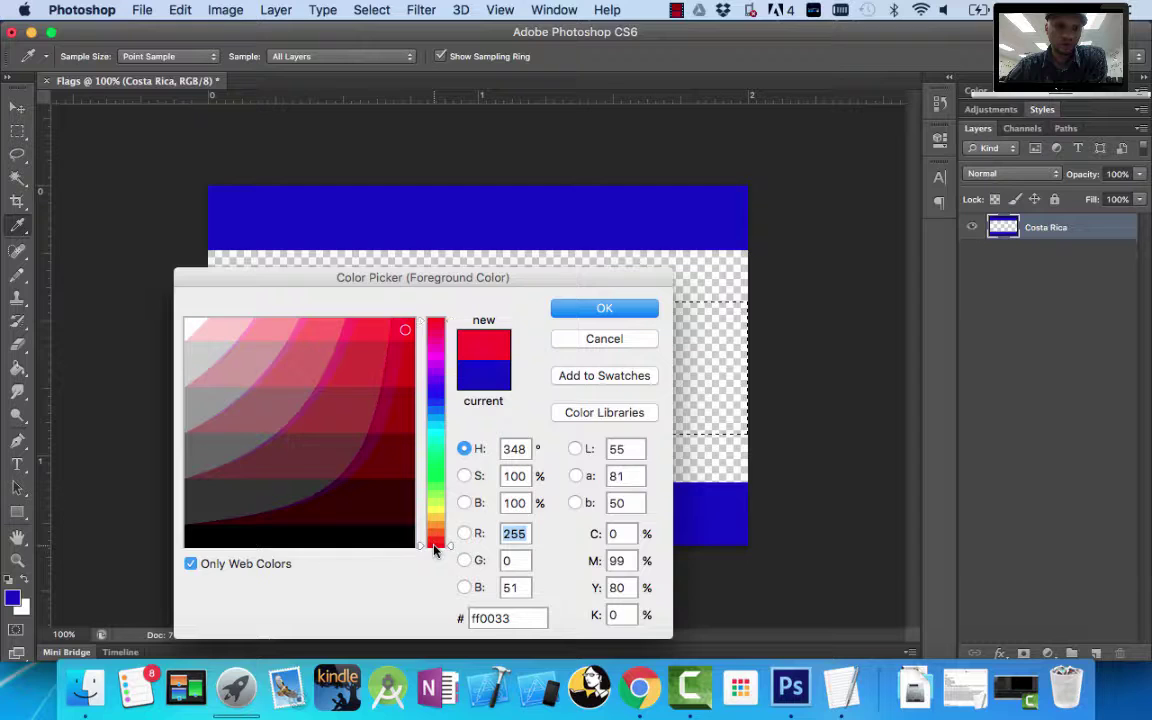
click(434, 548)
click(590, 311)
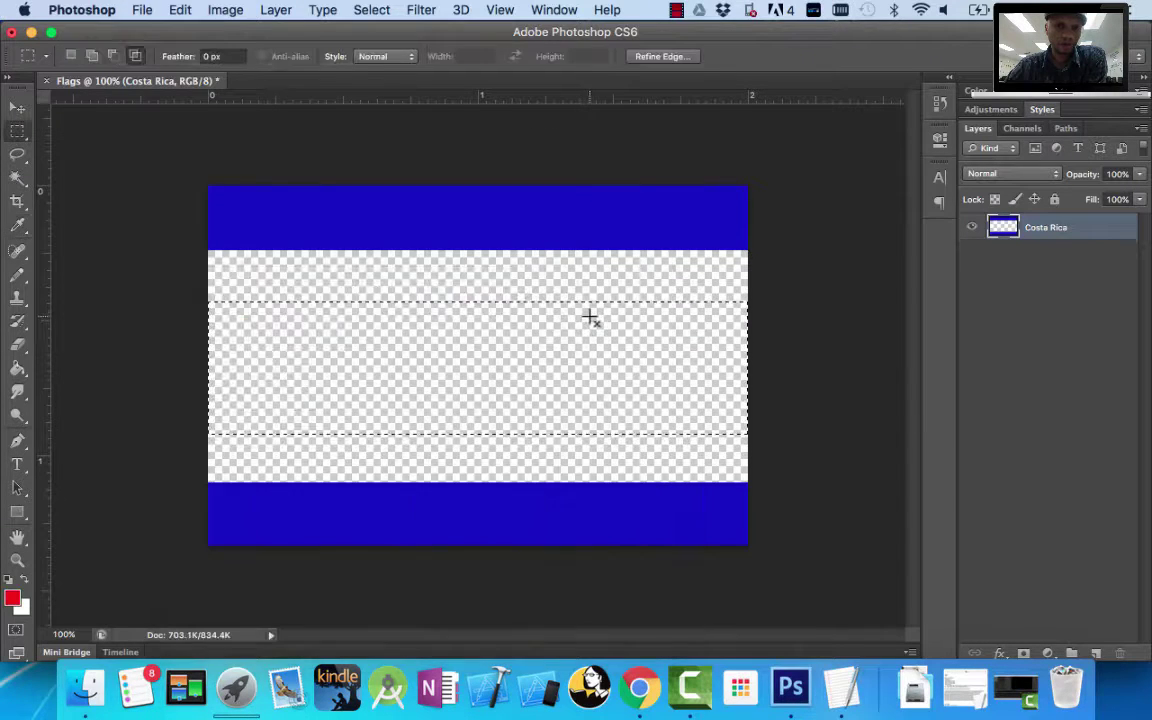
Fill the selected middle band with red using the Paint Bucket, then deselect it.
click(16, 373)
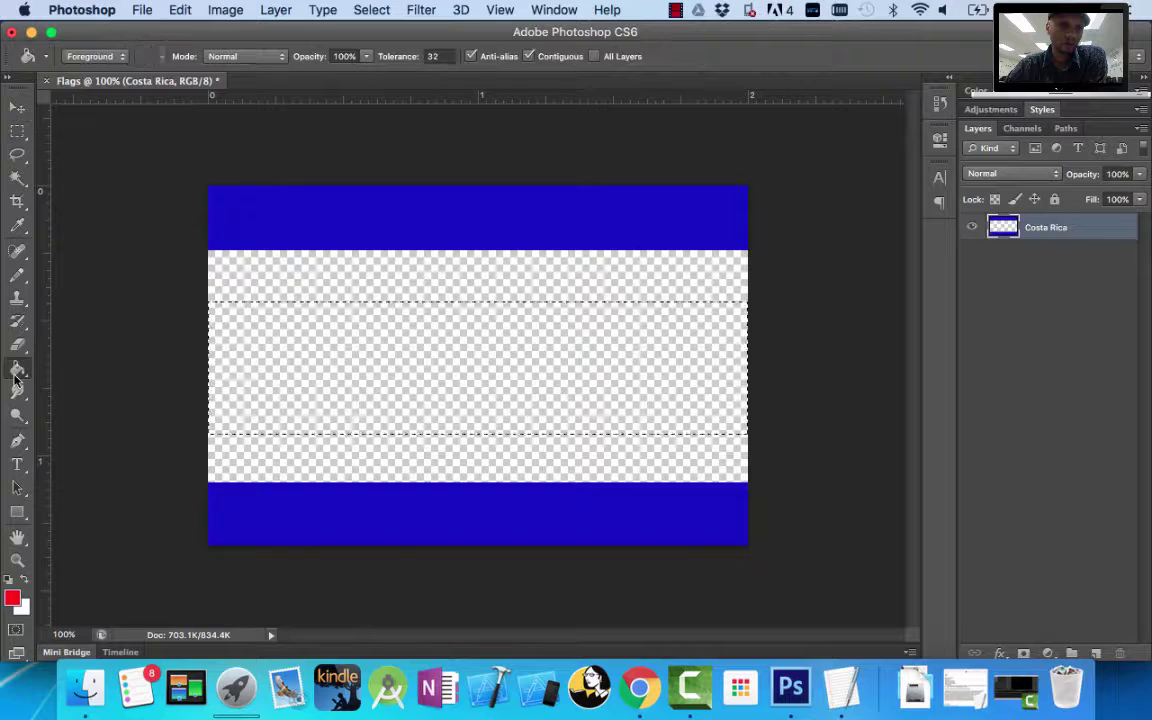
click(347, 370)
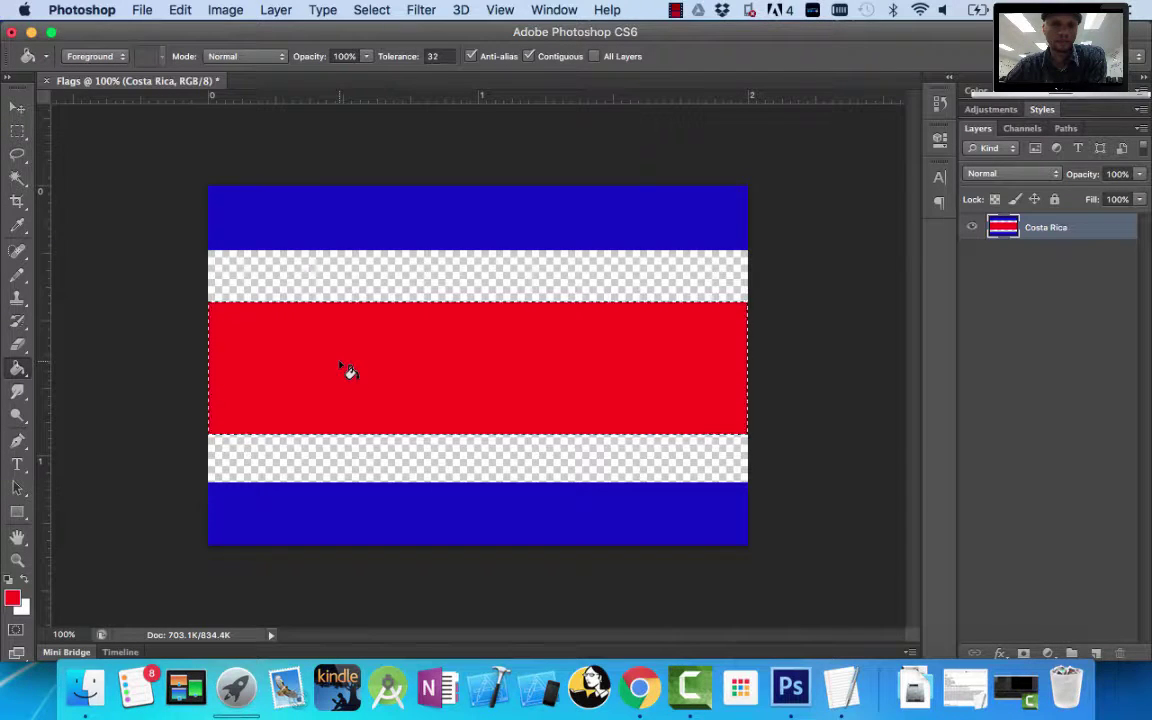
click(17, 131)
click(286, 268)
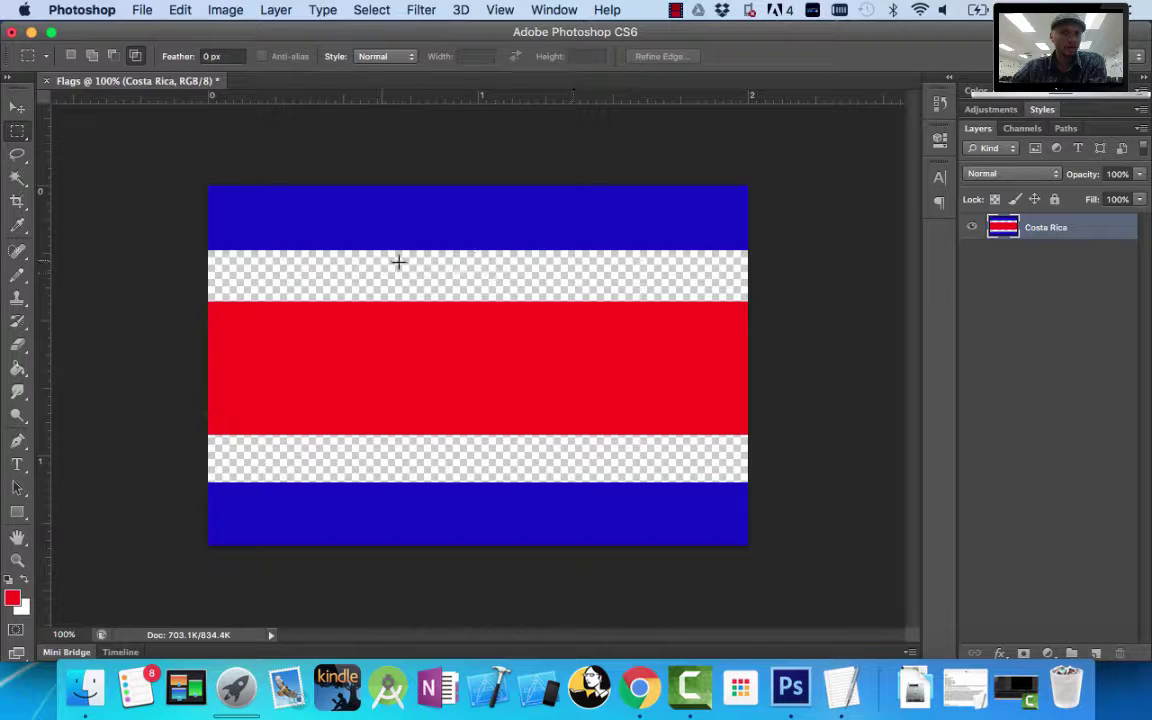
Make white the foreground colour and fill the upper and lower transparent stripes white.
click(26, 579)
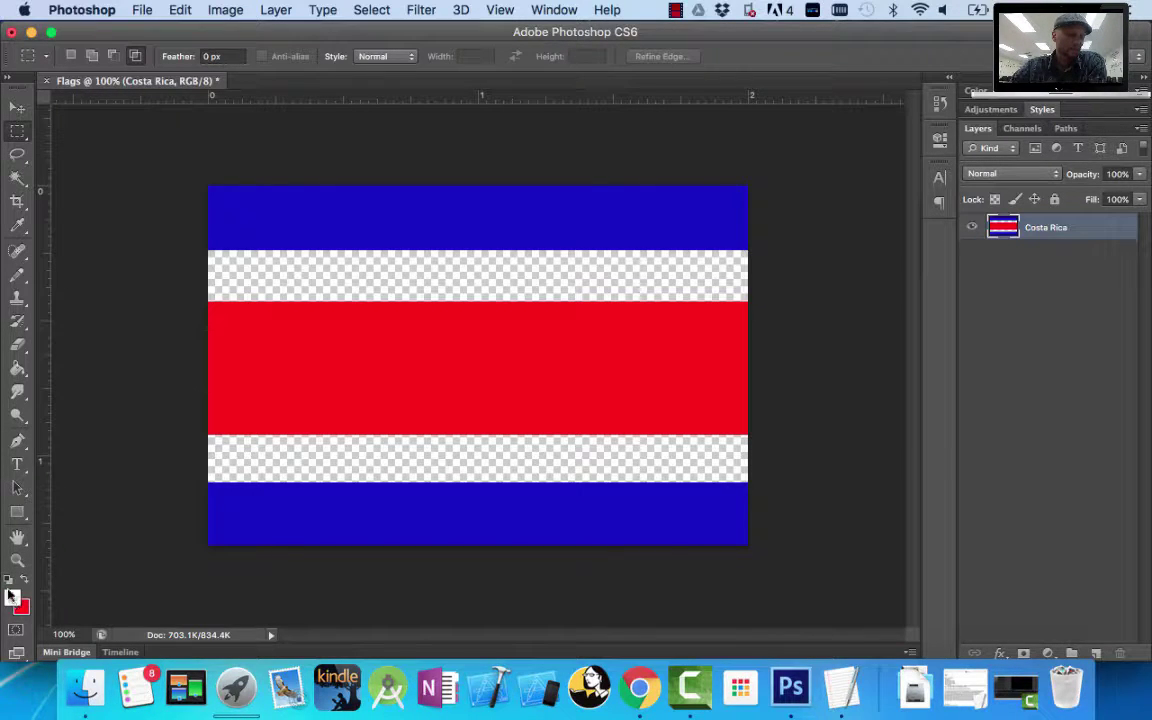
click(17, 369)
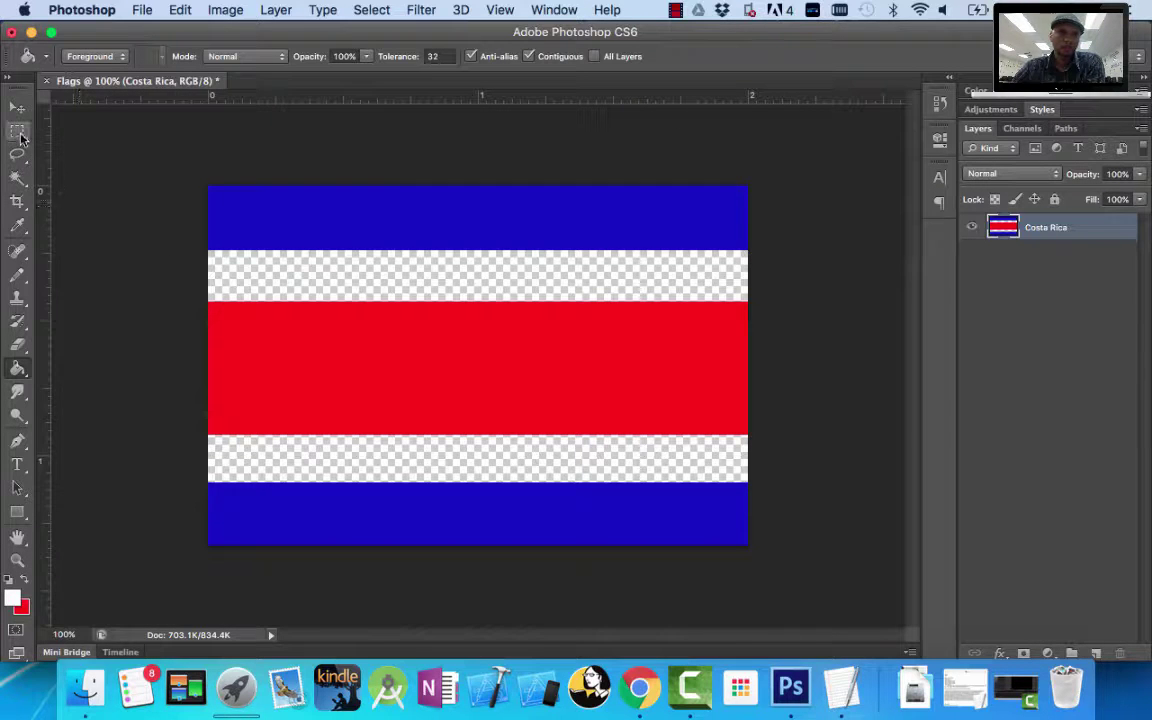
click(292, 286)
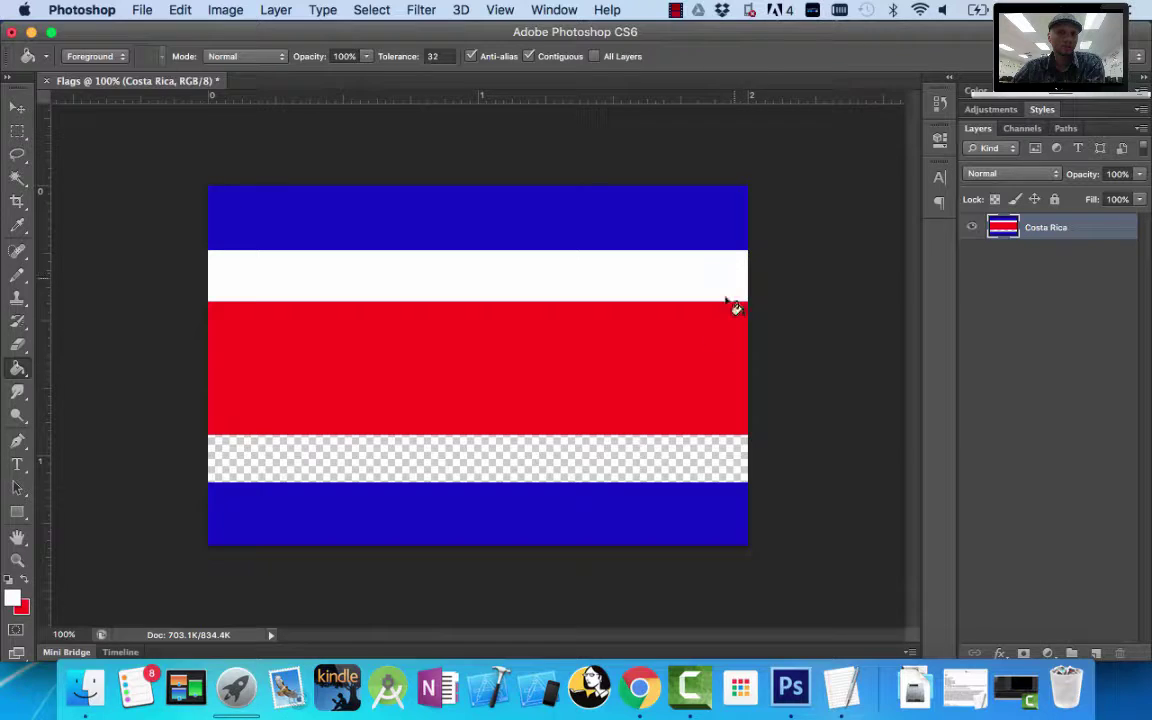
click(570, 459)
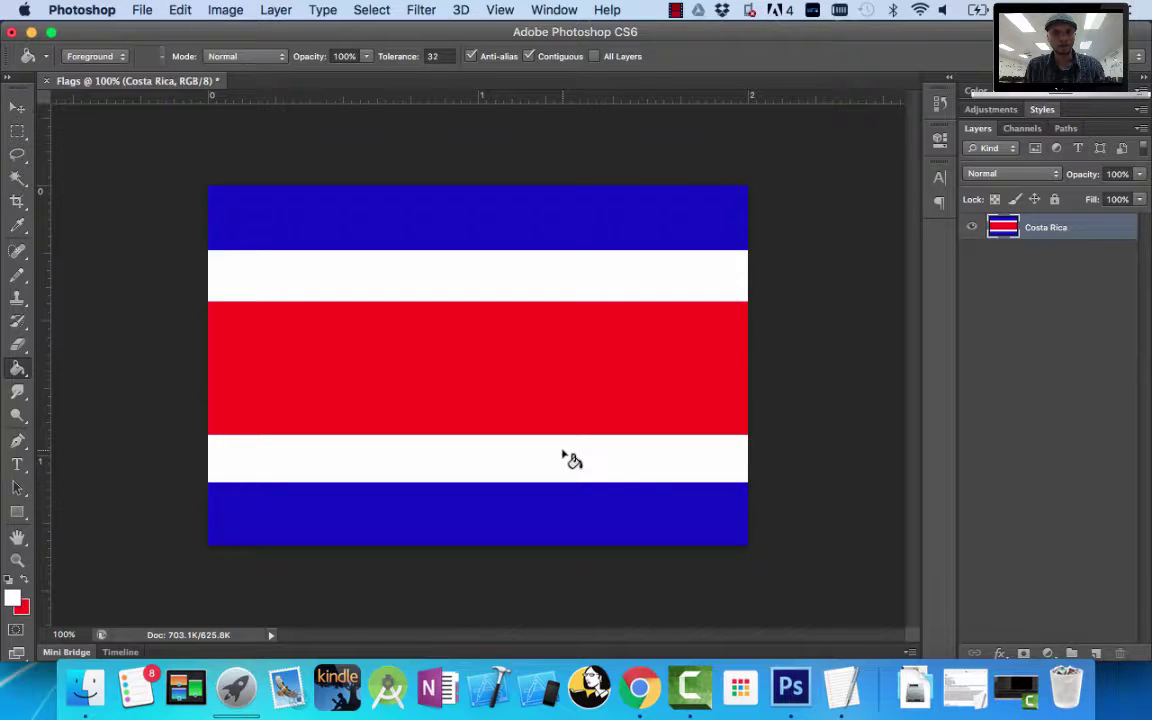
click(17, 132)
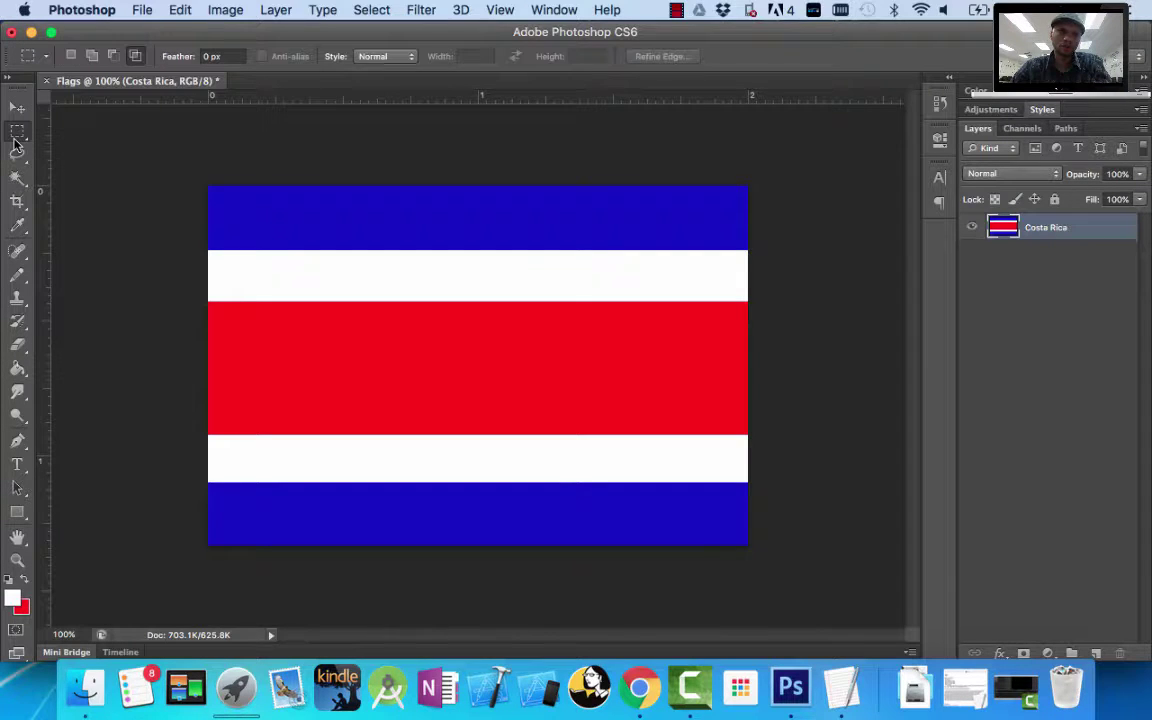
click(15, 144)
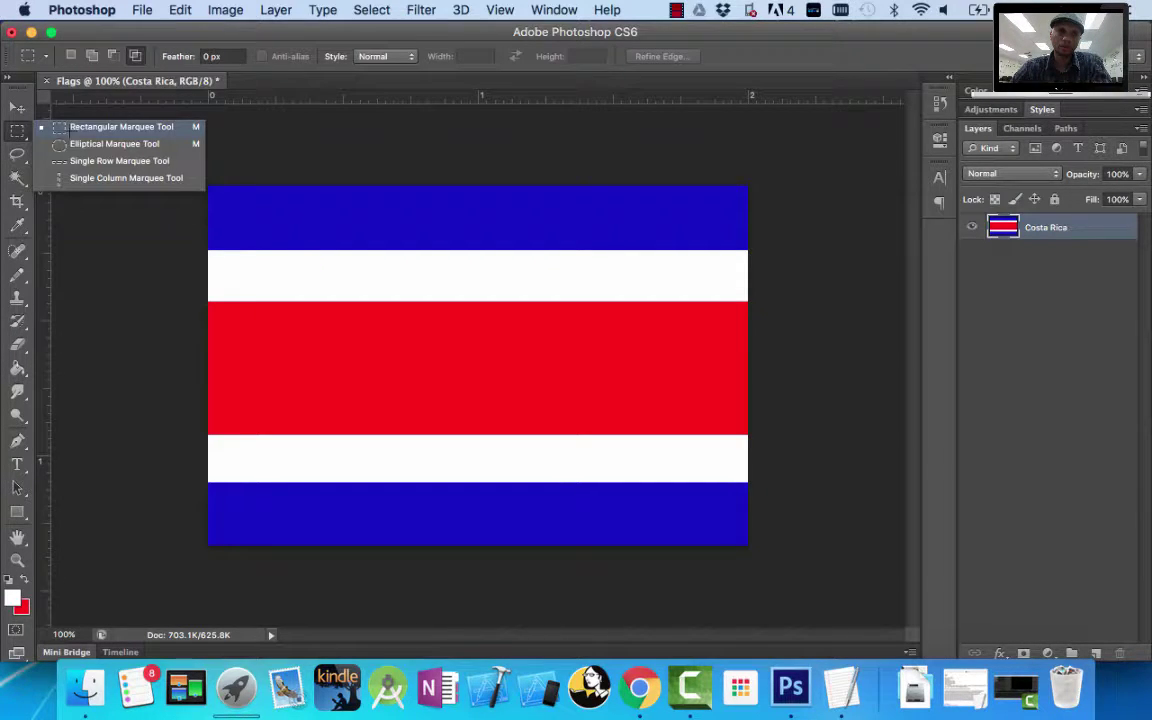
click(70, 130)
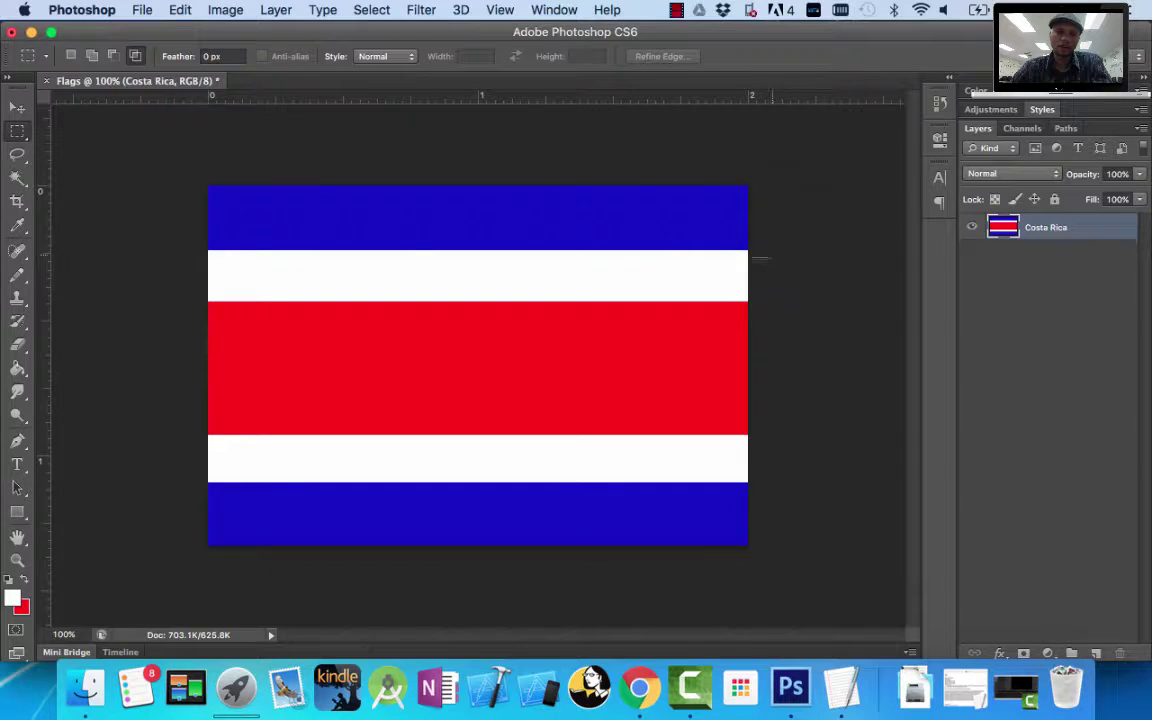
click(14, 598)
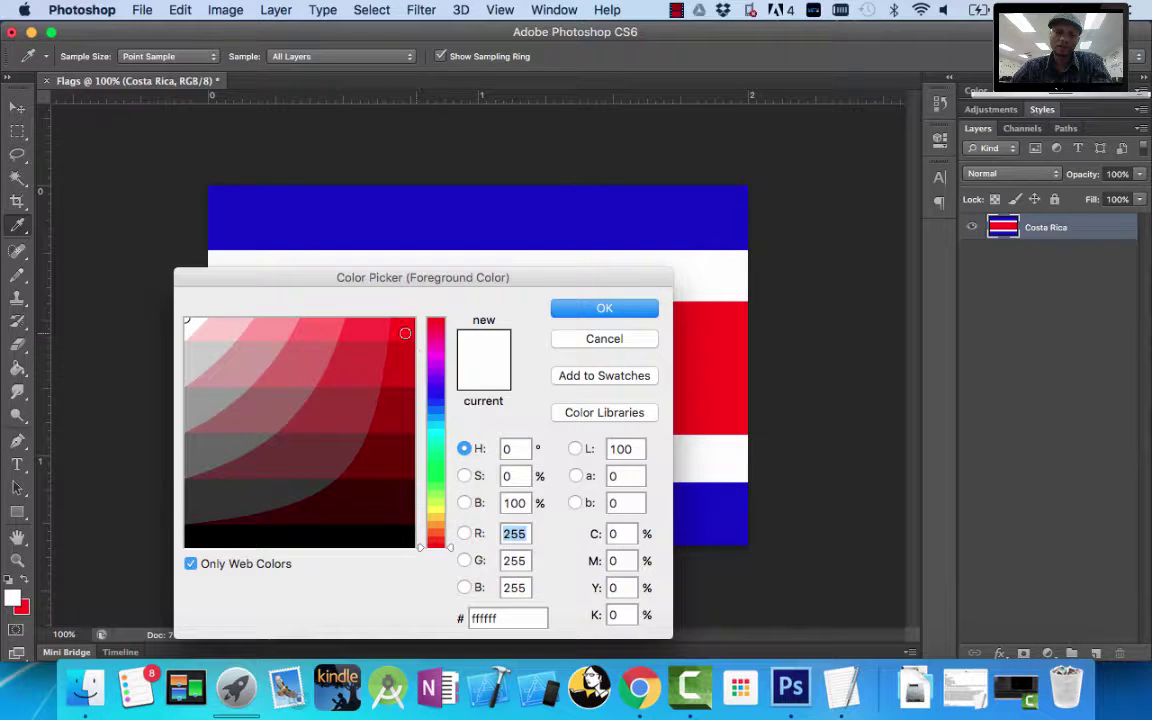
click(578, 342)
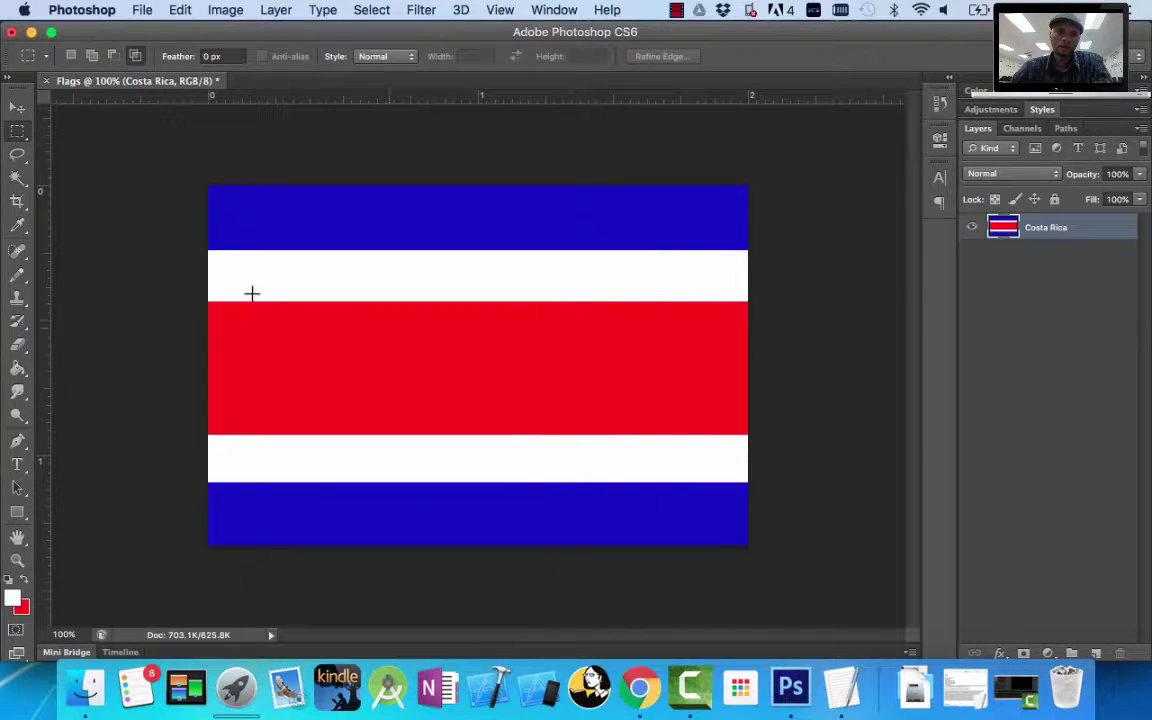
click(18, 370)
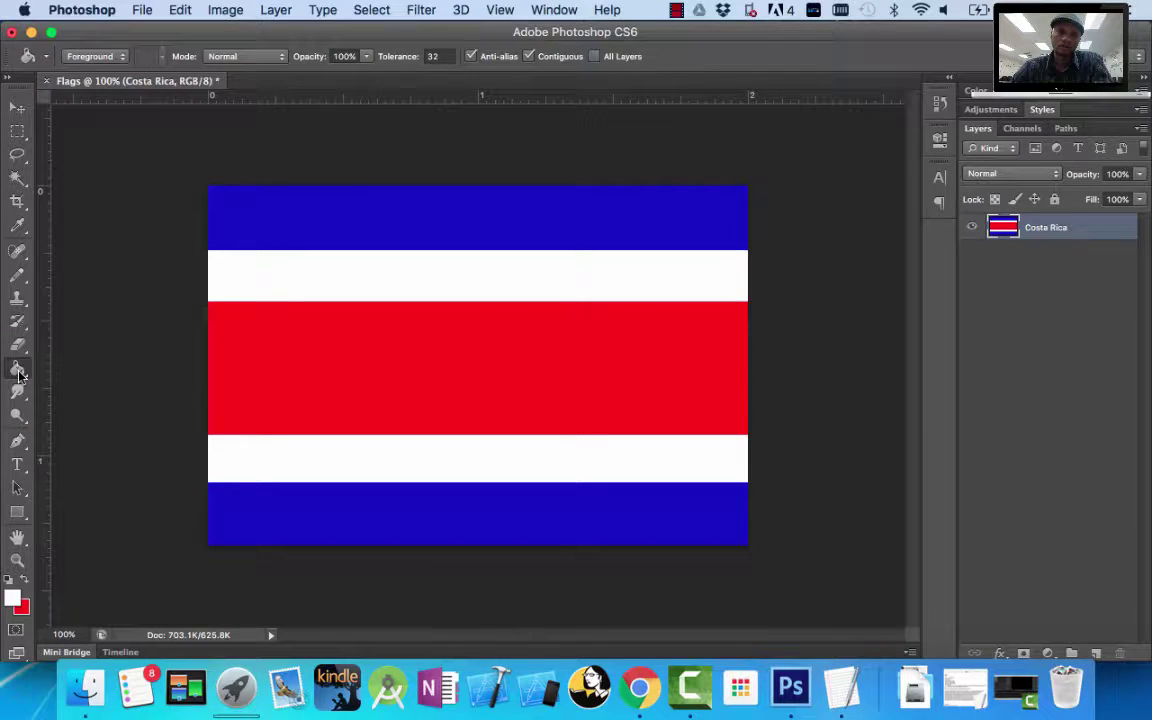
click(88, 364)
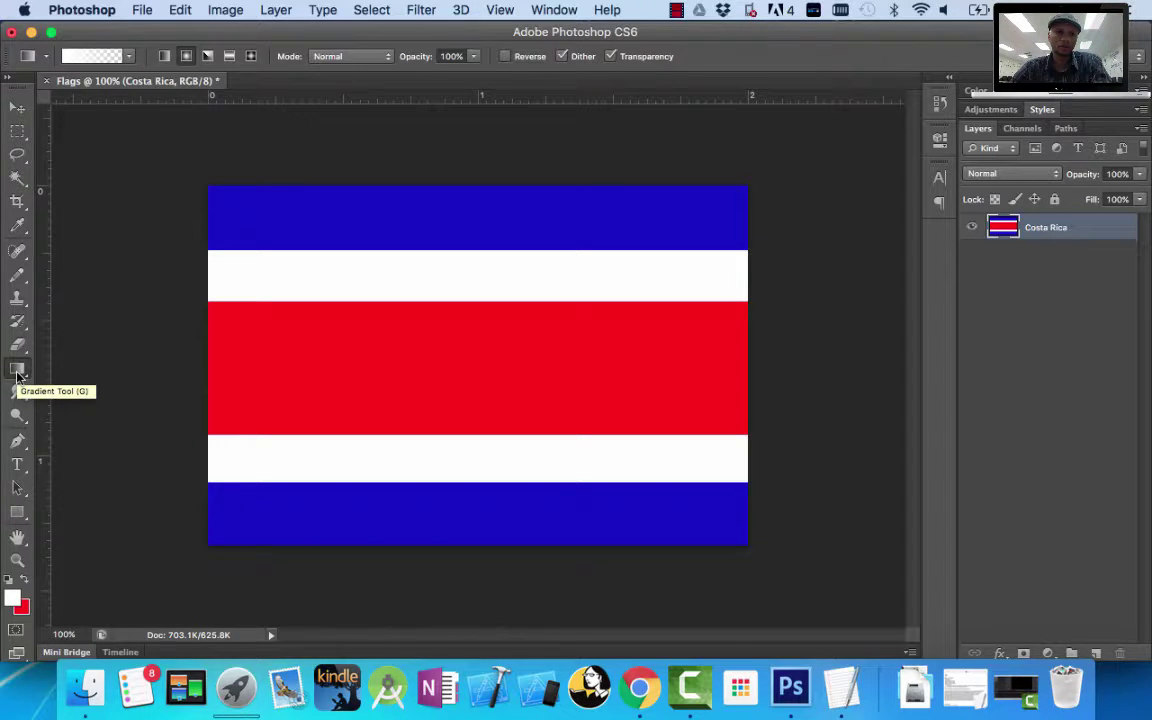
click(18, 372)
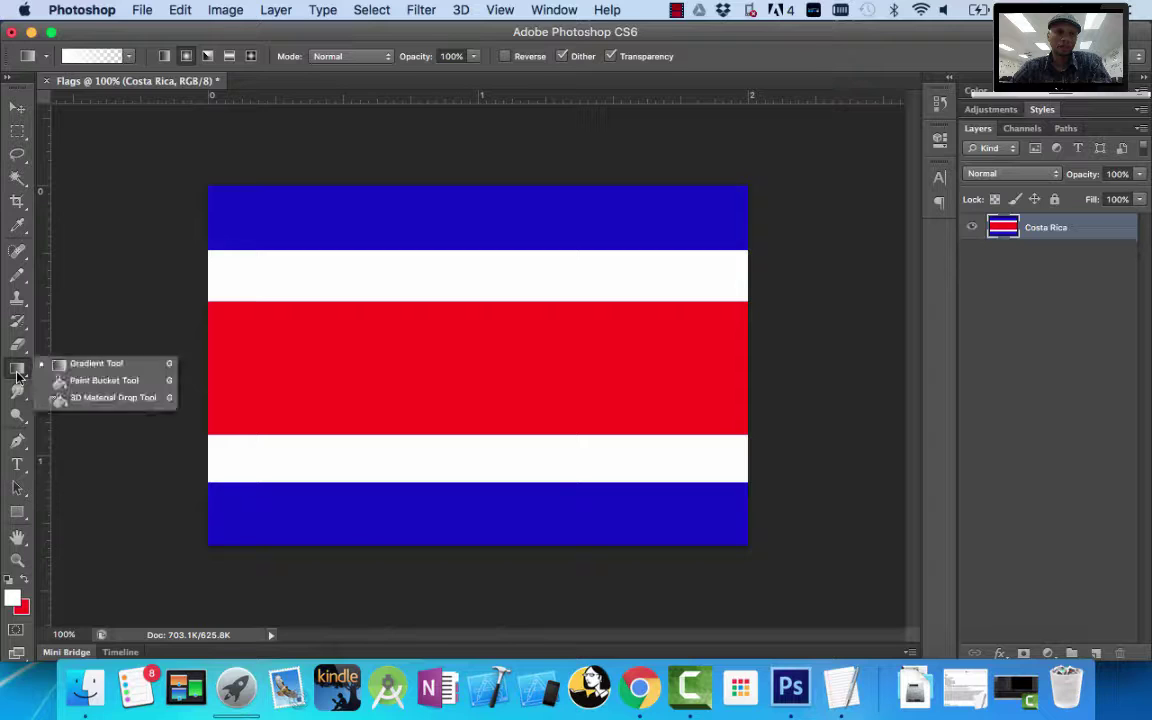
click(88, 381)
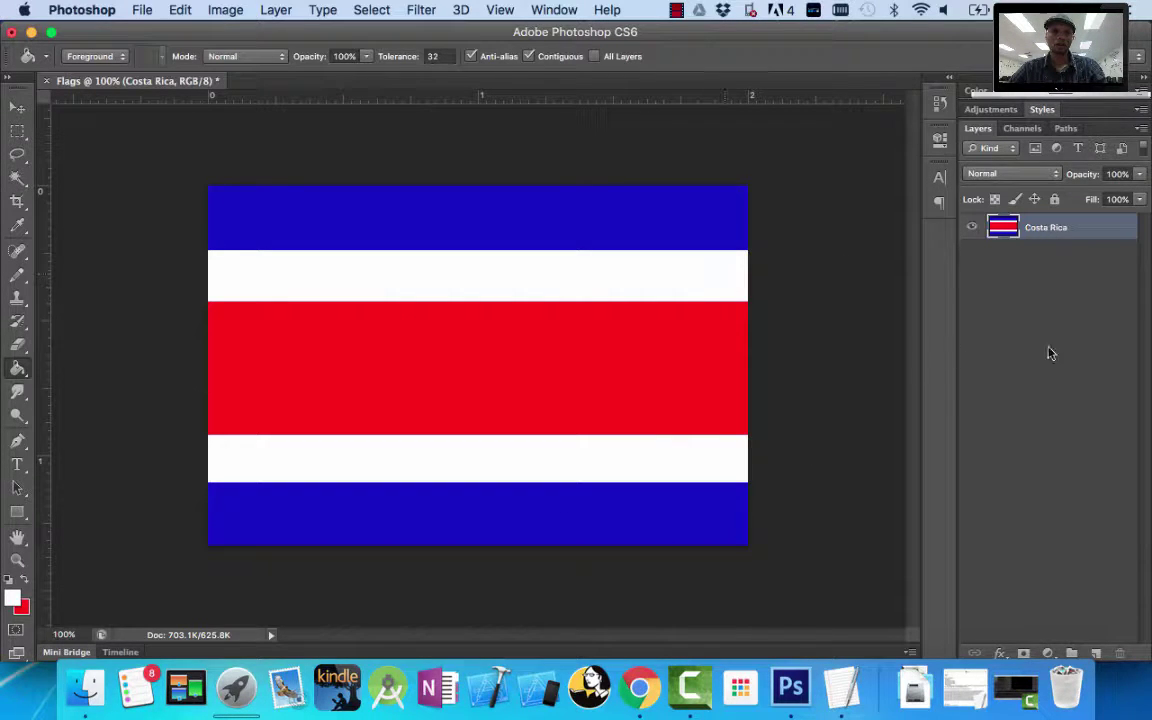
Save the document as Flags.psd on the Desktop, accepting the default Photoshop format options.
click(142, 10)
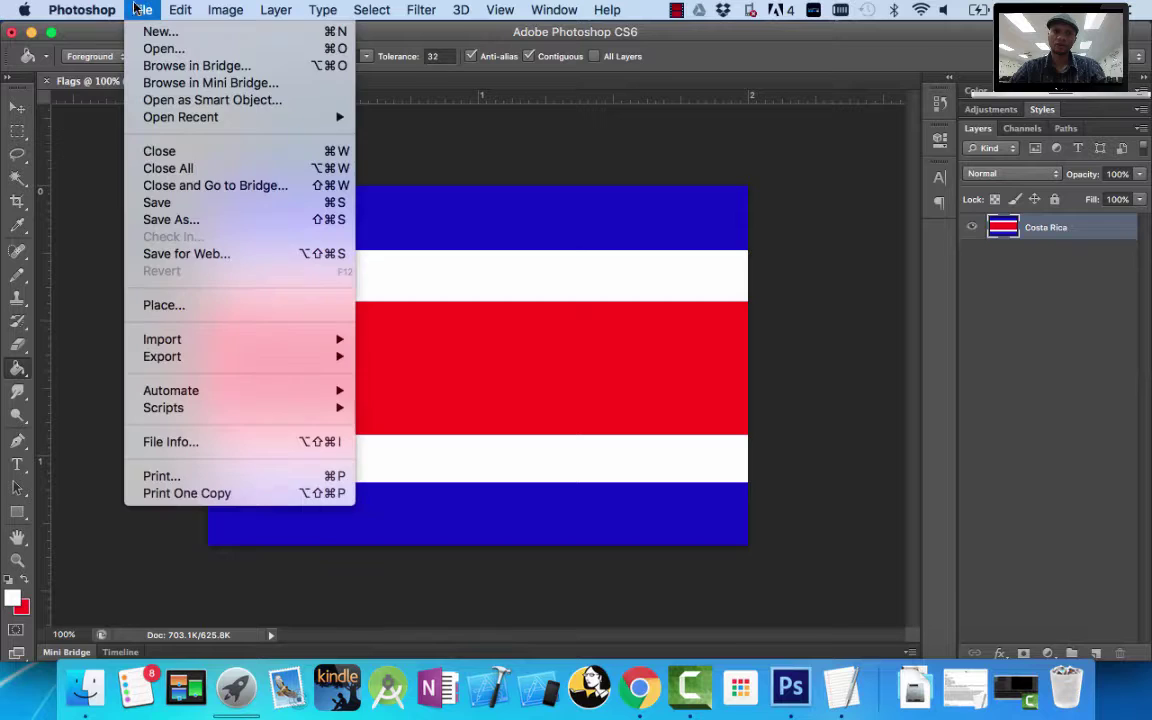
click(160, 203)
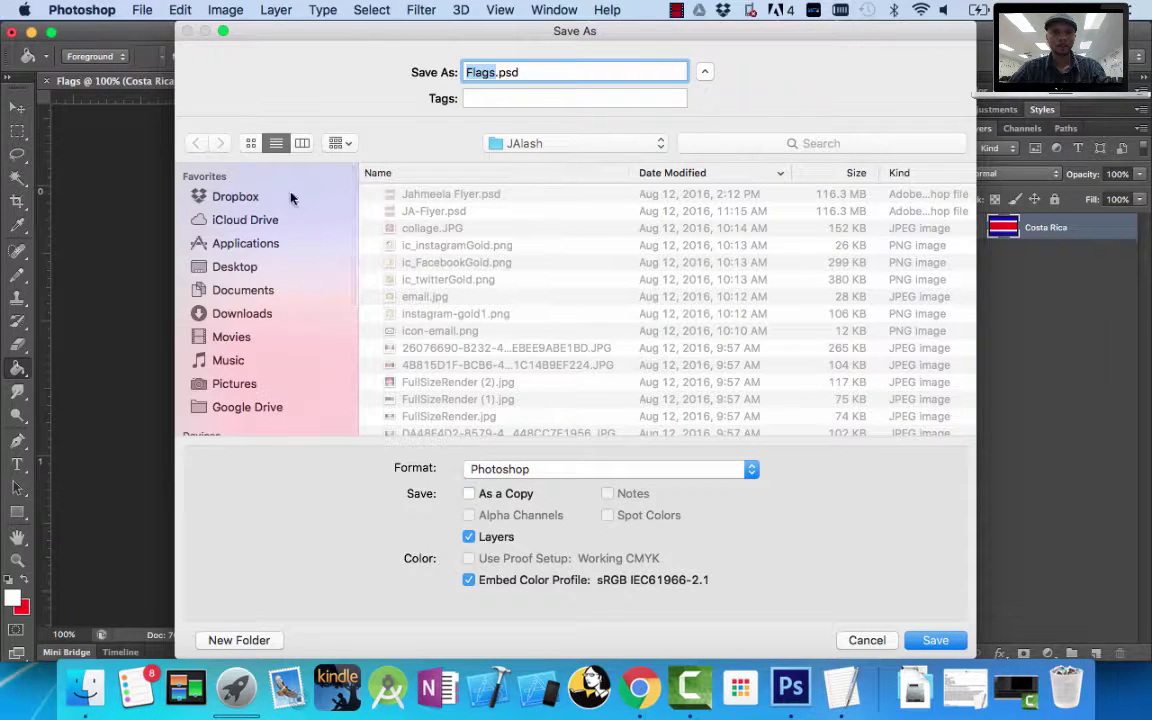
click(232, 268)
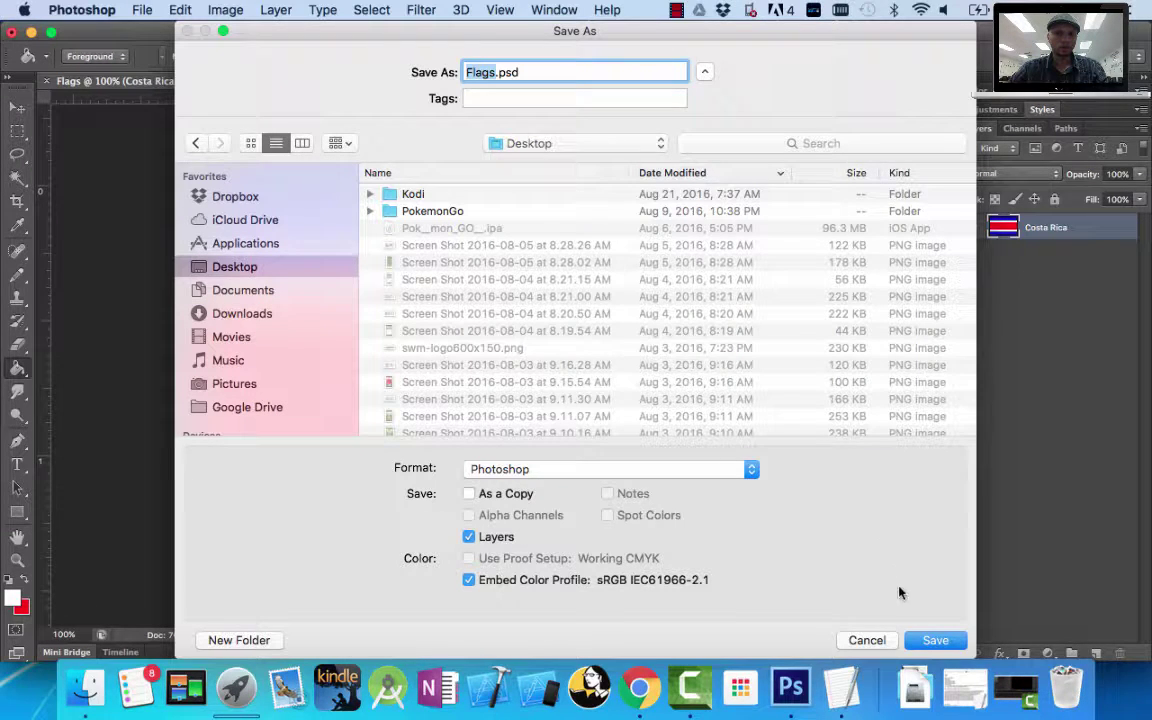
click(934, 640)
click(785, 296)
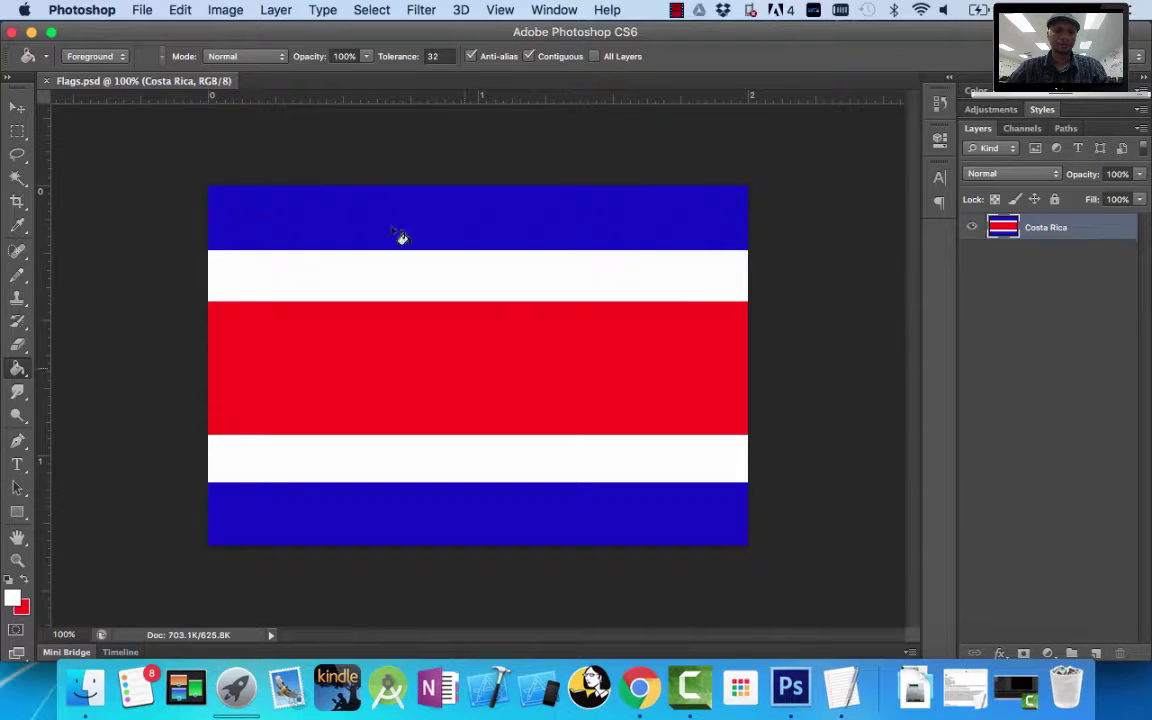
click(639, 686)
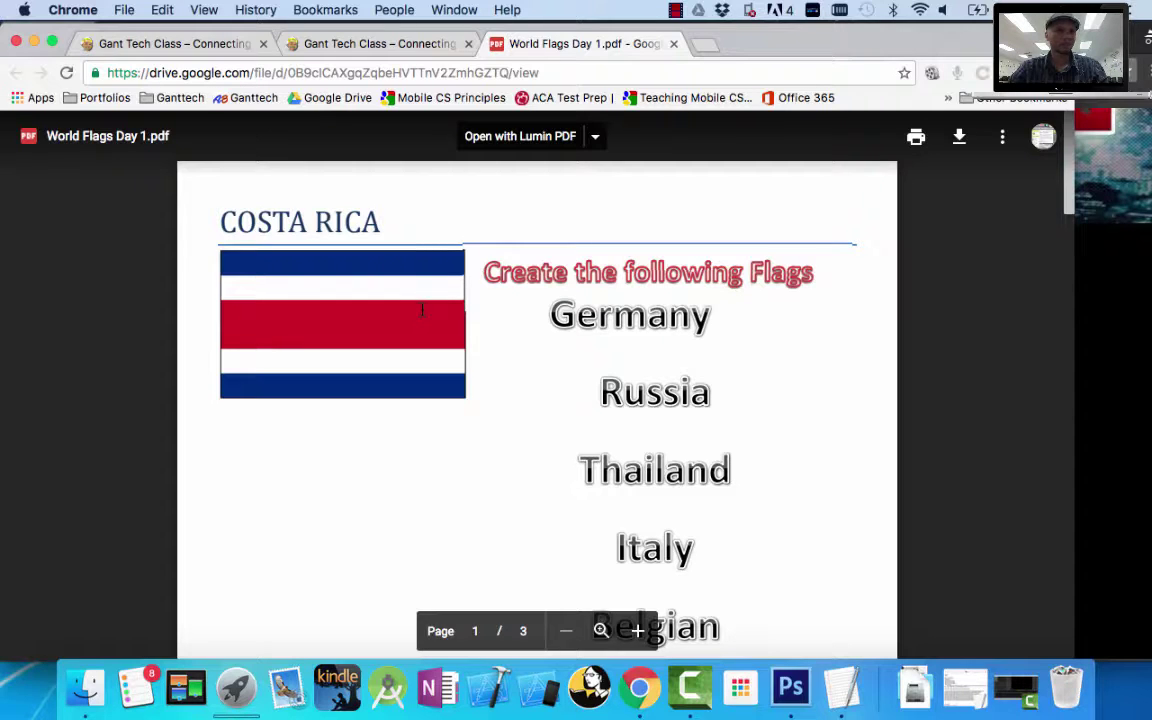
Review the flags list in World Flags Day 1.pdf, then start a new browser tab.
scroll(577, 396, down, 3)
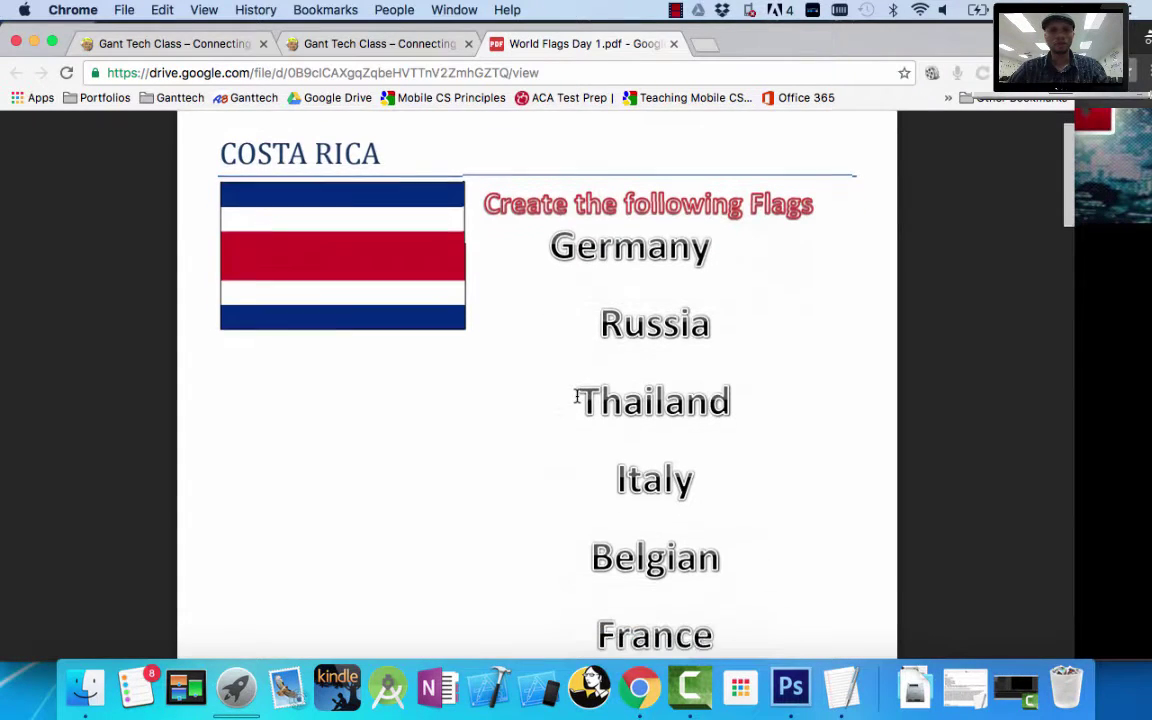
scroll(558, 478, down, 3)
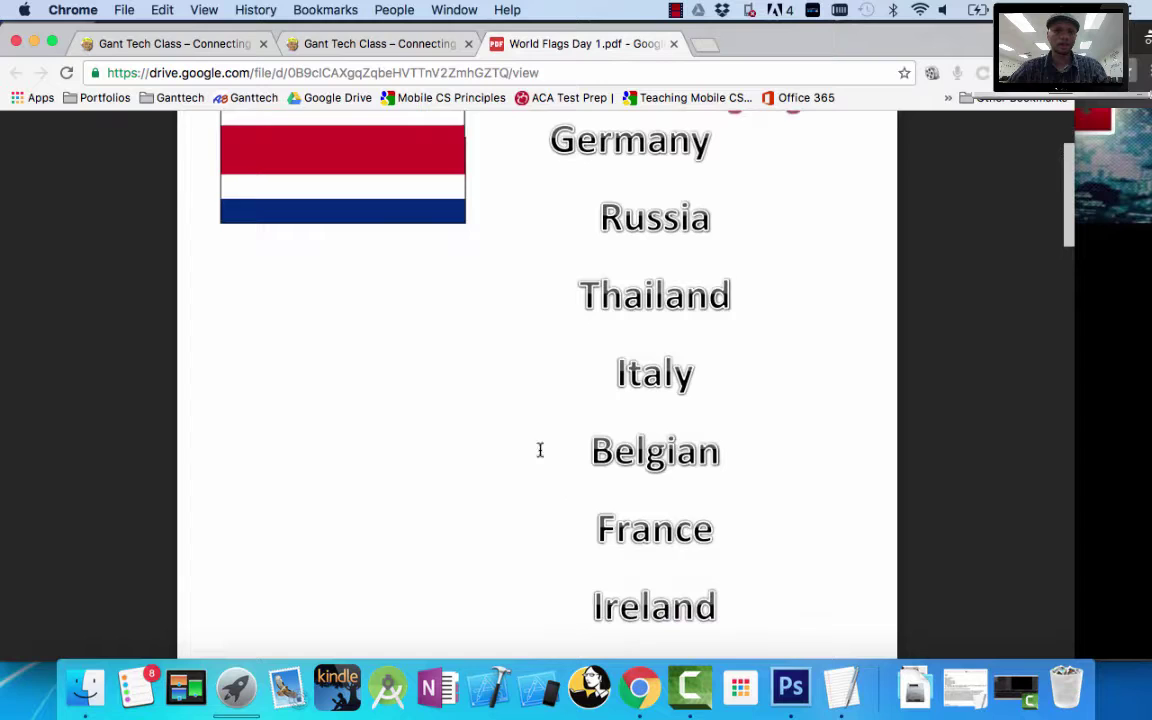
scroll(571, 327, up, 3)
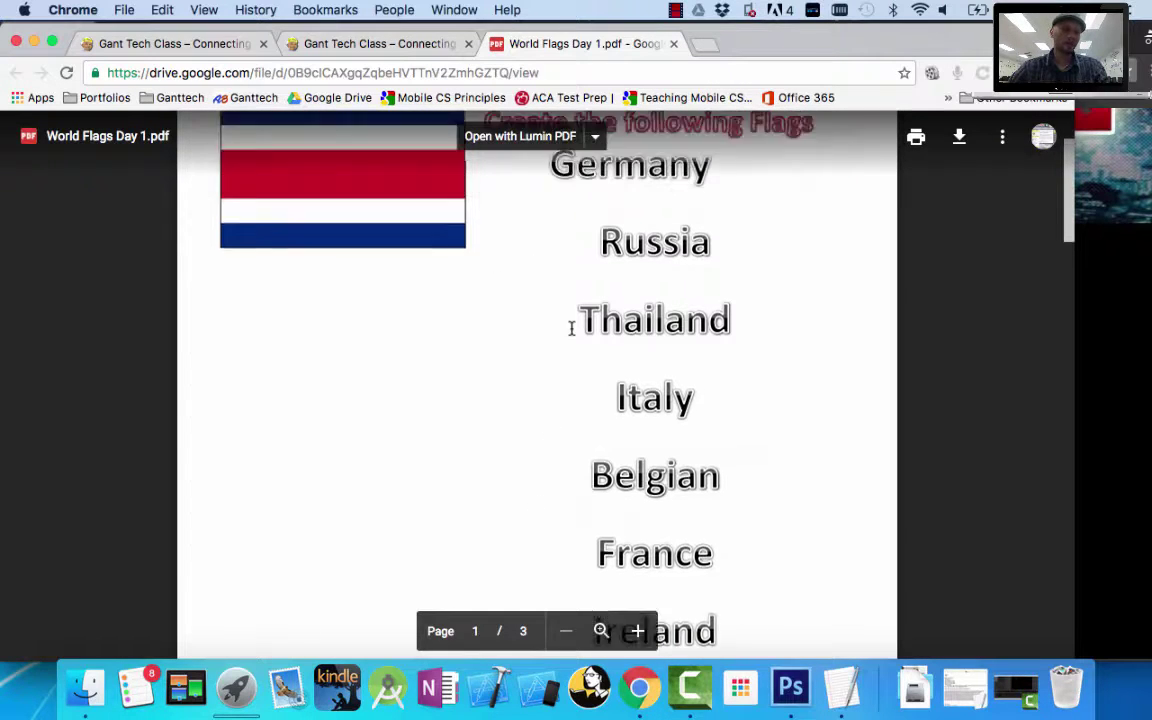
scroll(660, 406, down, 5)
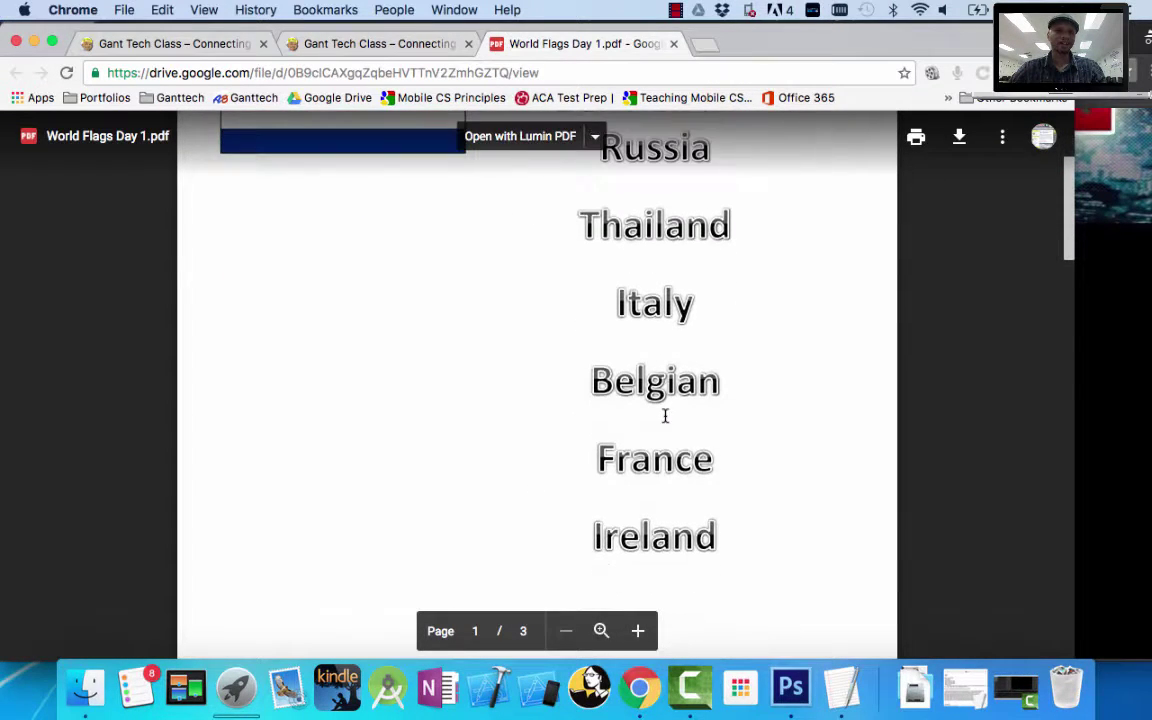
scroll(663, 540, up, 6)
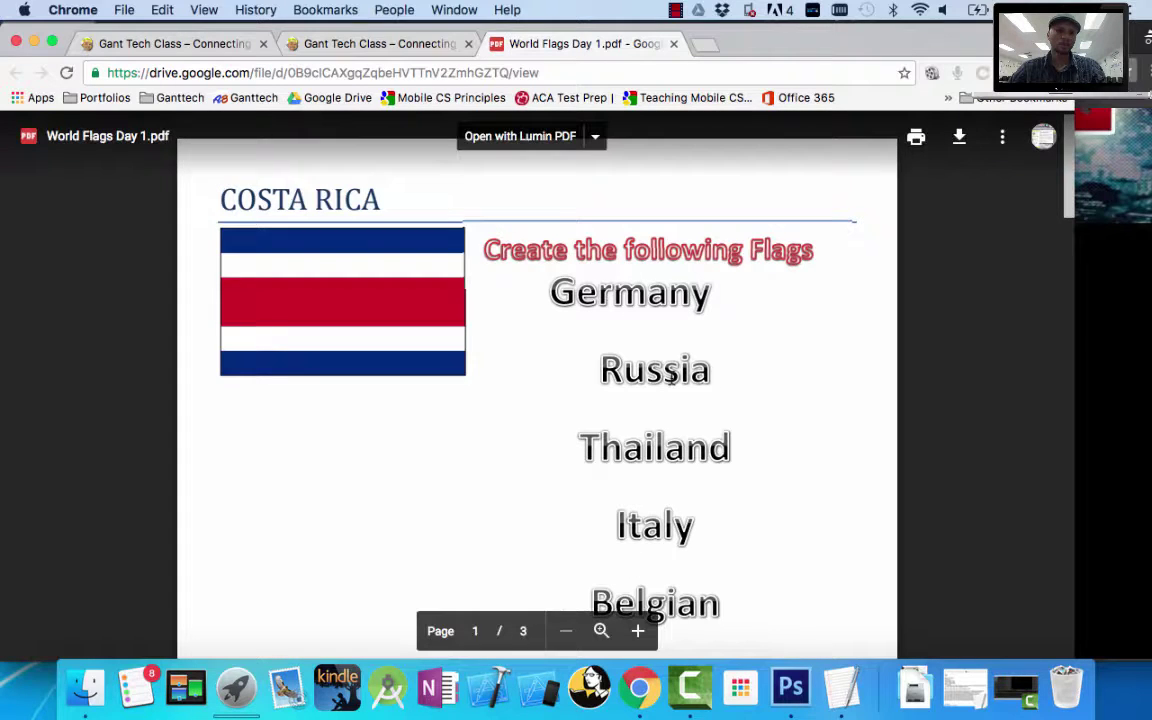
click(710, 46)
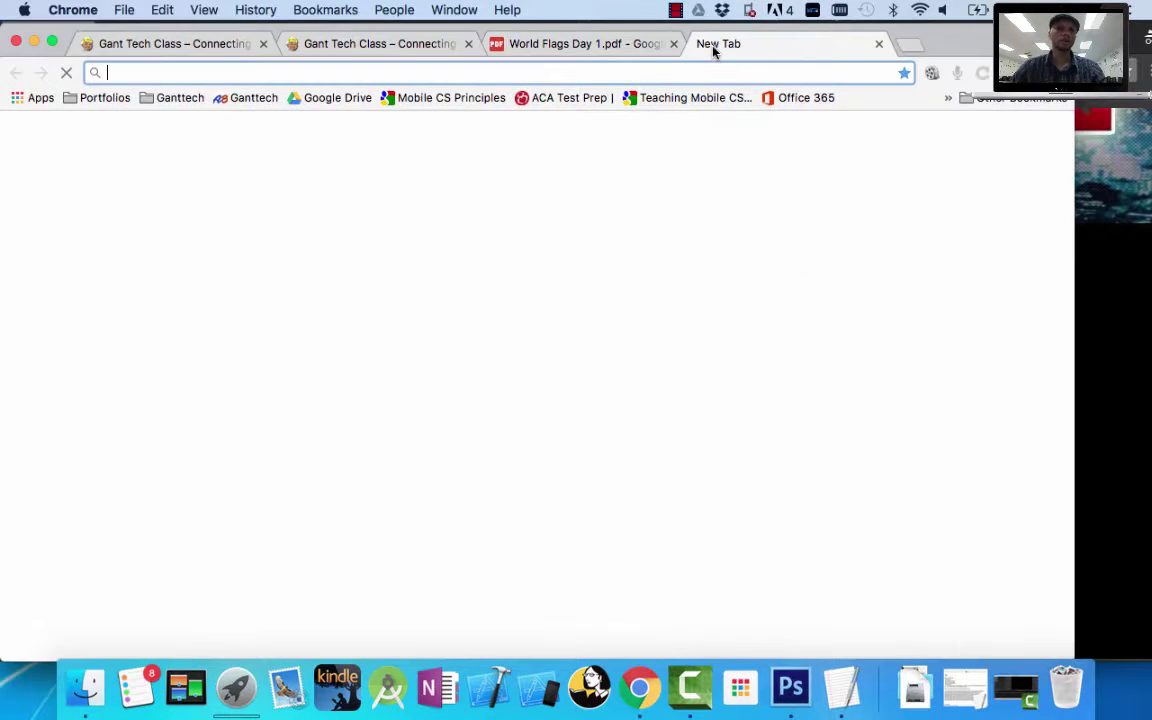
Enter flags.net in the new tab's address bar, fixing a typo, and load it.
text(fal)
key(BackSpace)
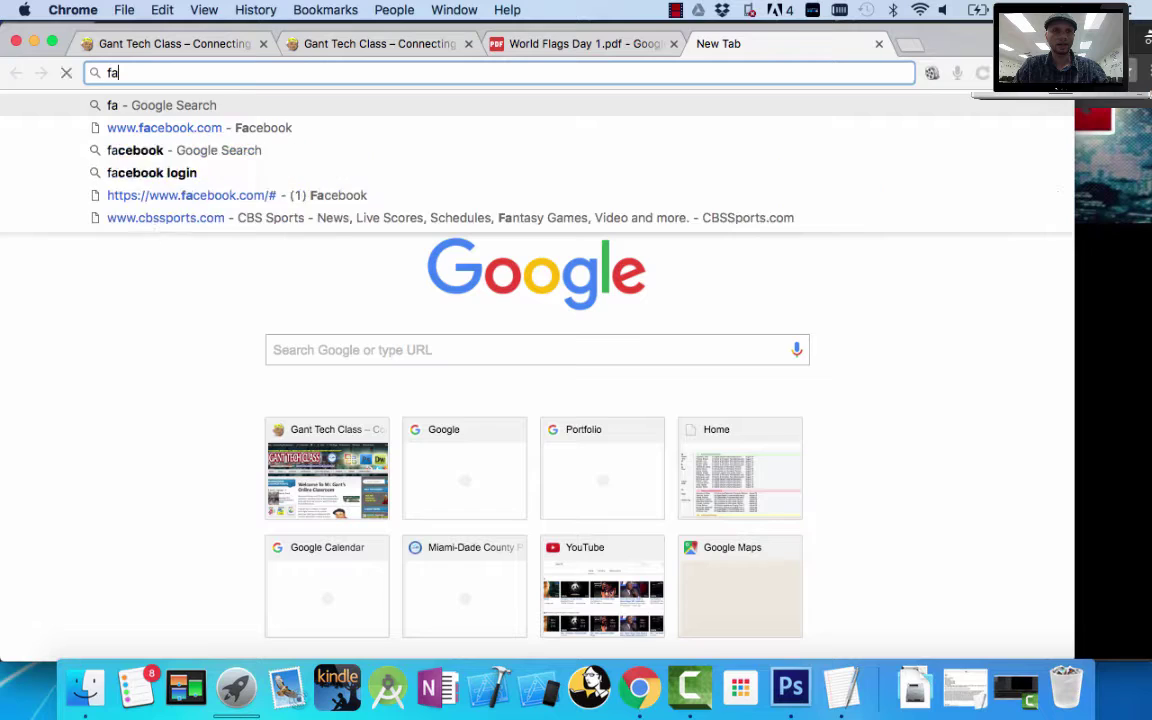
key(BackSpace)
text(lags.net)
key(Return)
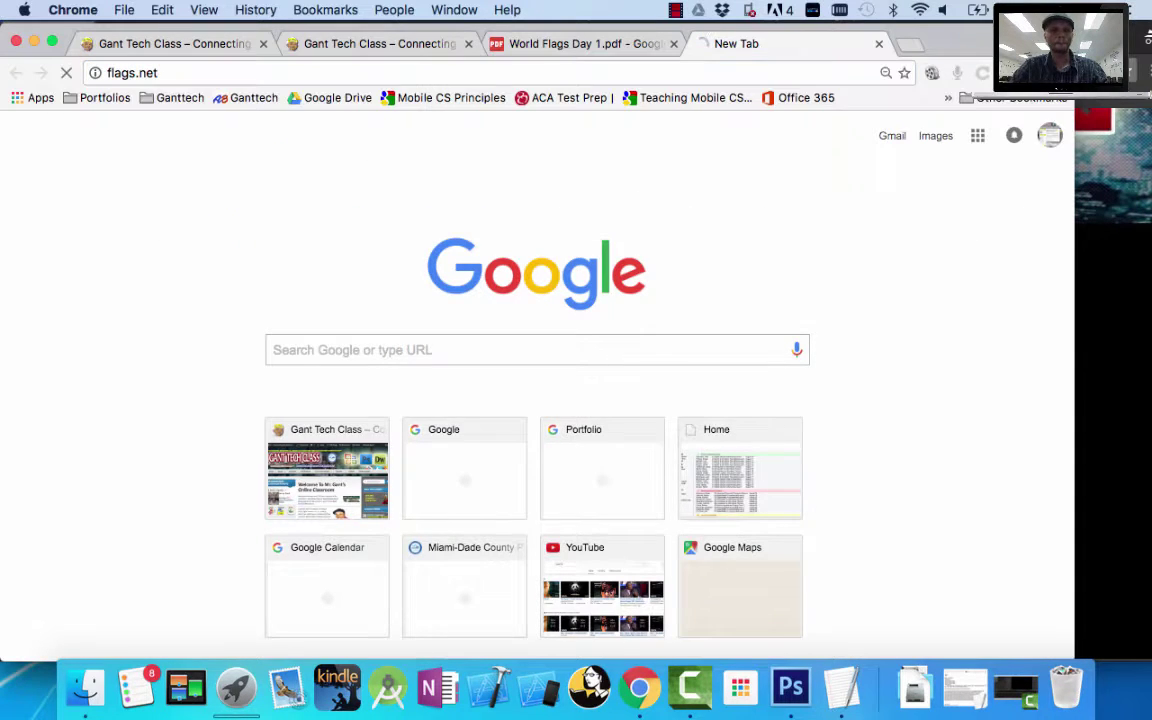